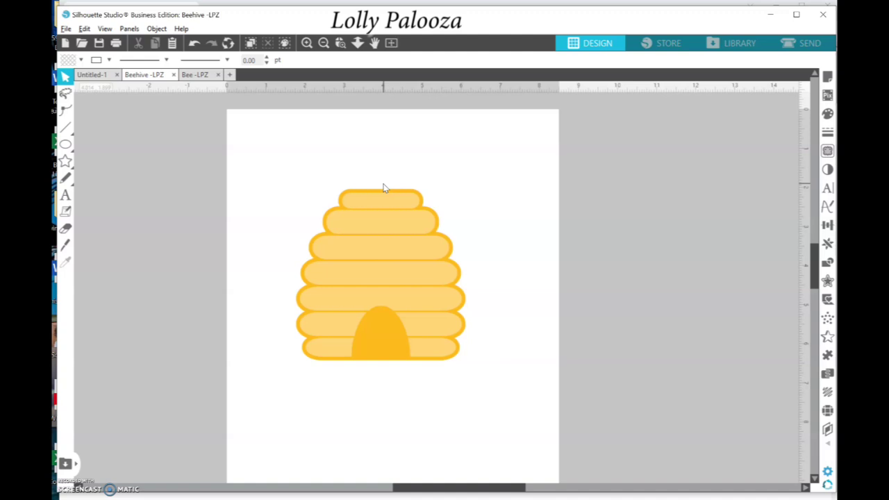
# Move the 4.336 × 4.384 in beehive group toward the upper-left corner of the page.
pyautogui.moveTo(386, 202)
pyautogui.mouseDown()
pyautogui.moveTo(365, 175)
pyautogui.moveTo(388, 184)
pyautogui.mouseUp()
pyautogui.moveTo(411, 215); pyautogui.dragTo(405, 241)
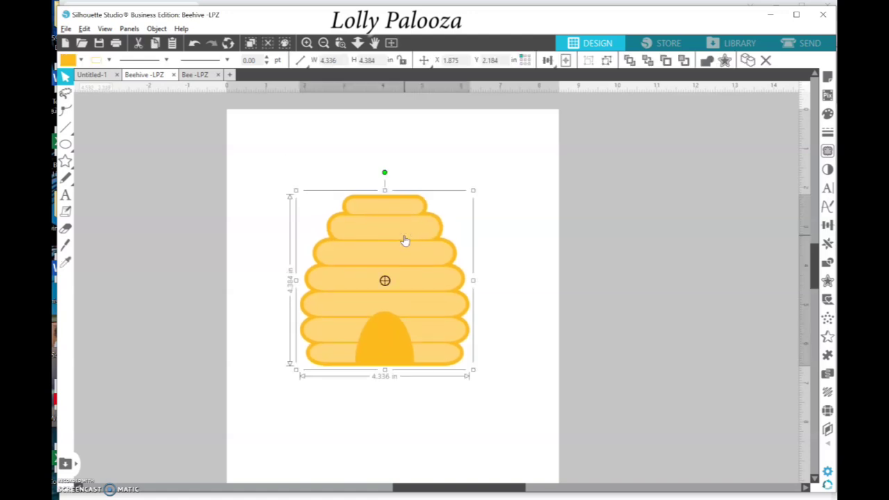
pyautogui.click(507, 160)
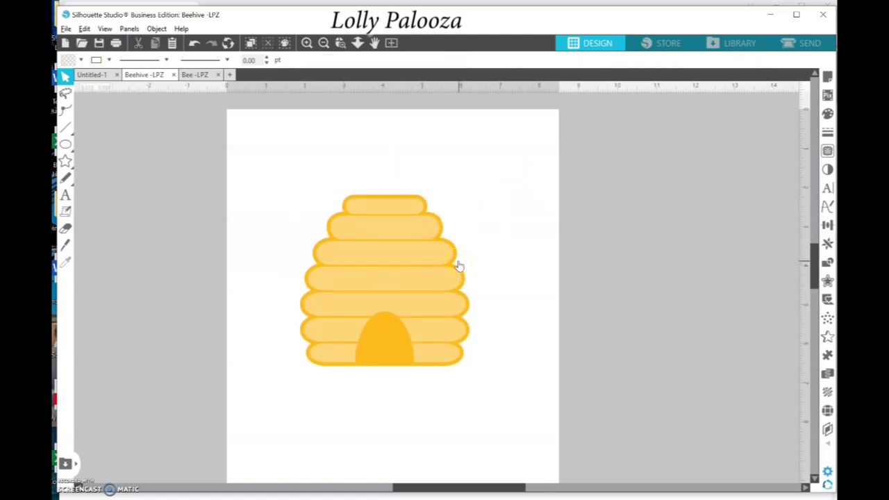
pyautogui.click(341, 148)
pyautogui.moveTo(402, 295); pyautogui.dragTo(336, 219)
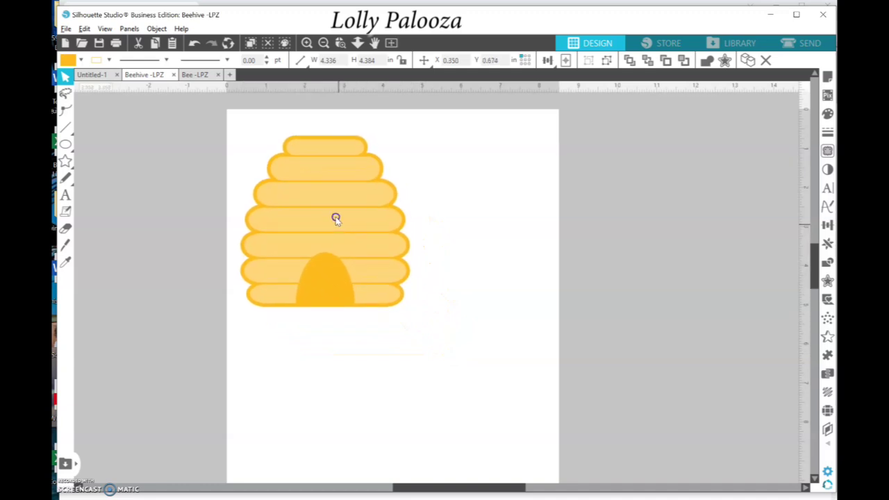
pyautogui.click(418, 231)
# Draw a 3.856 × 1.511 in rounded rectangle and park the beehive off the page at left.
pyautogui.click(66, 143)
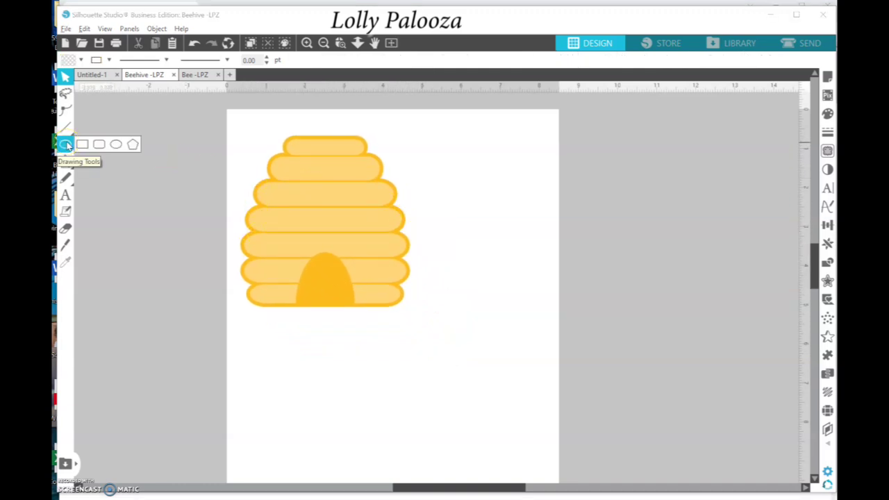
pyautogui.click(99, 145)
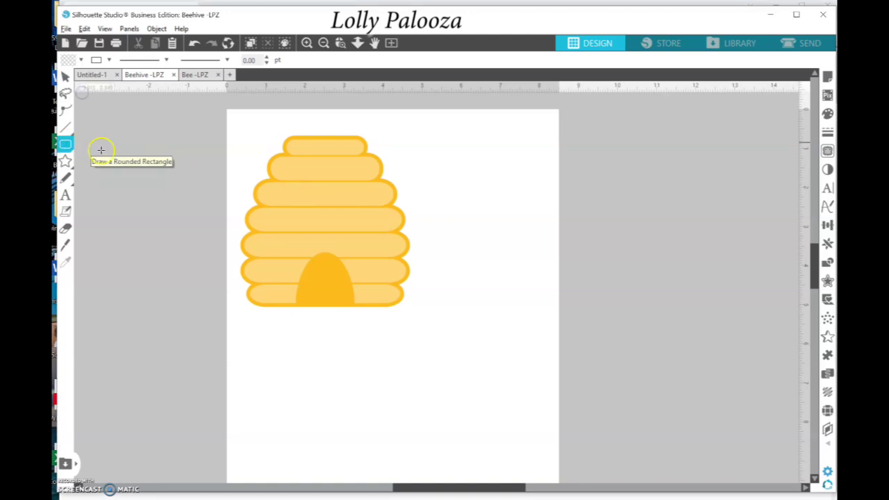
pyautogui.moveTo(313, 333); pyautogui.dragTo(464, 391)
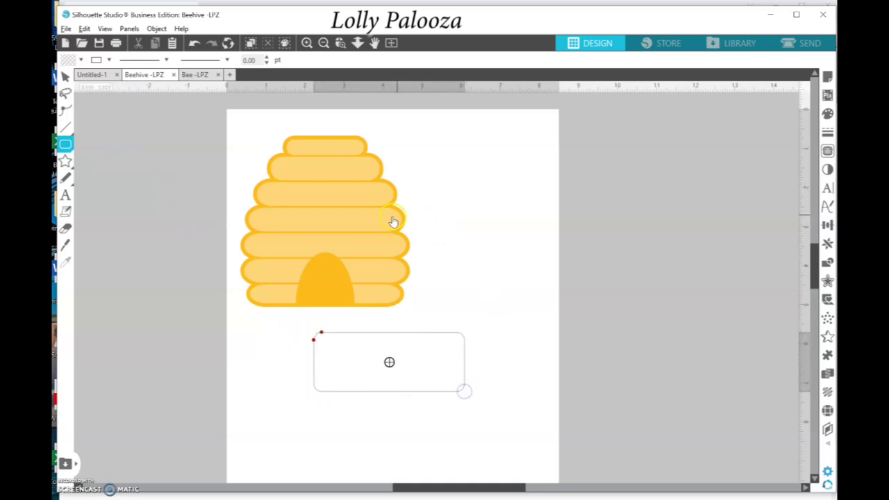
pyautogui.moveTo(391, 221); pyautogui.dragTo(185, 199)
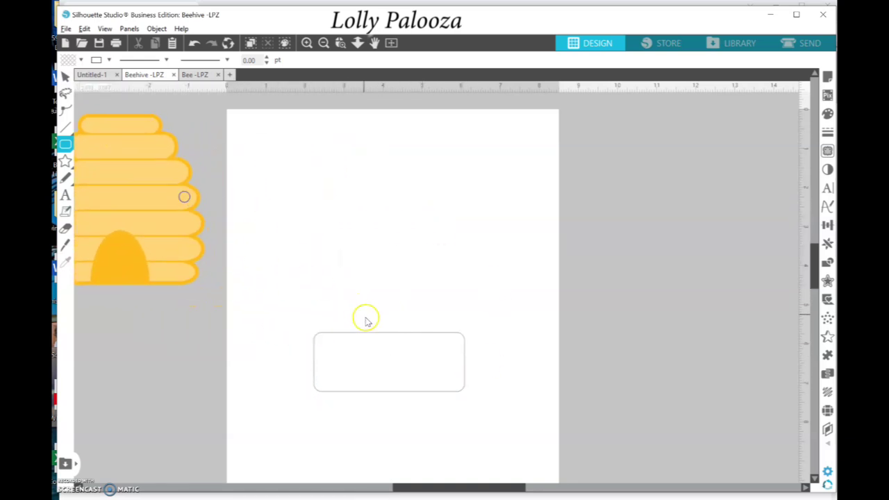
pyautogui.moveTo(373, 333); pyautogui.dragTo(346, 179)
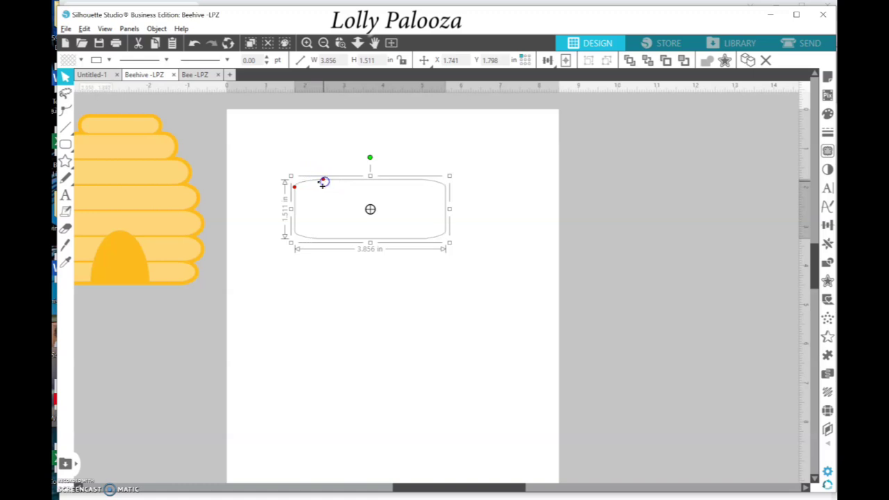
# Drag the corner-radius dot to round the rectangle's ends into a pill shape.
pyautogui.moveTo(324, 182)
pyautogui.mouseDown()
pyautogui.moveTo(307, 187)
pyautogui.moveTo(314, 182)
pyautogui.mouseUp()
pyautogui.click(193, 45)
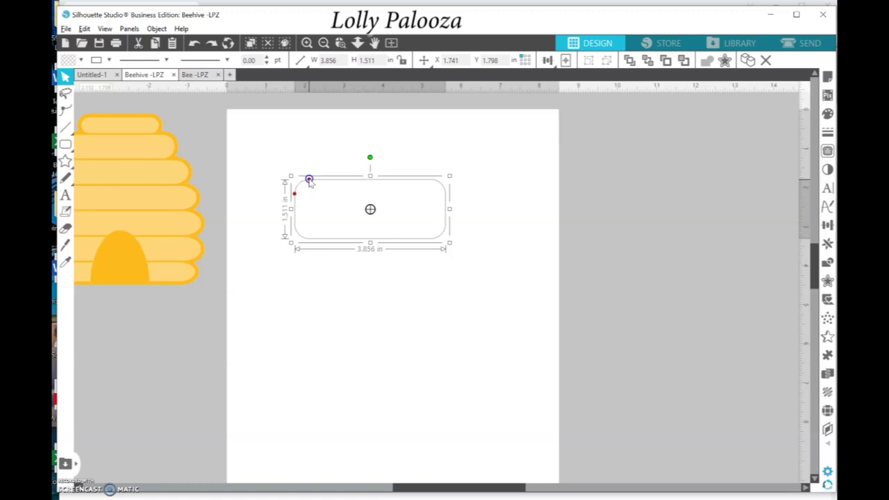
pyautogui.moveTo(311, 180); pyautogui.dragTo(320, 183)
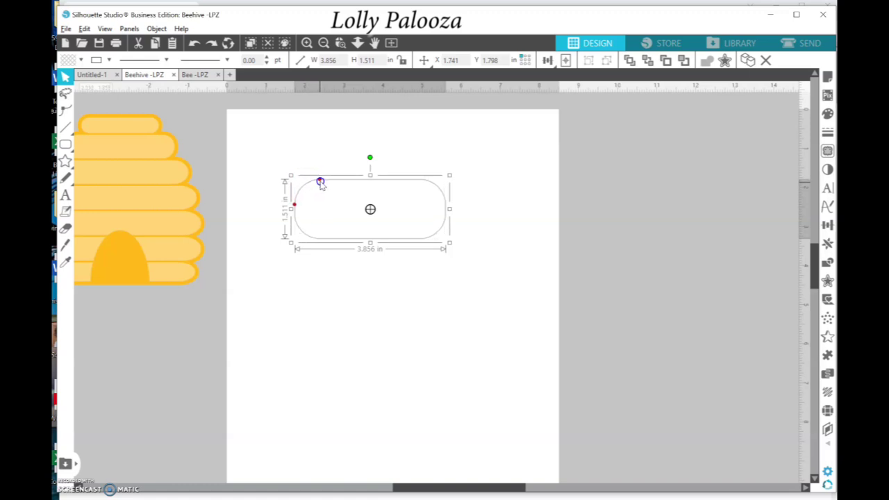
pyautogui.click(400, 290)
pyautogui.moveTo(397, 180); pyautogui.dragTo(397, 210)
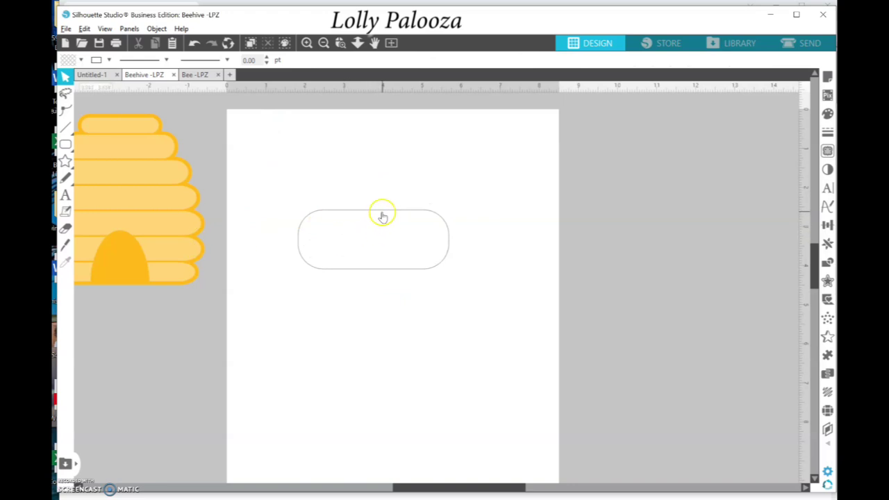
# Resize the pill outline into a long, thin bar with its side and top handles.
pyautogui.click(383, 216)
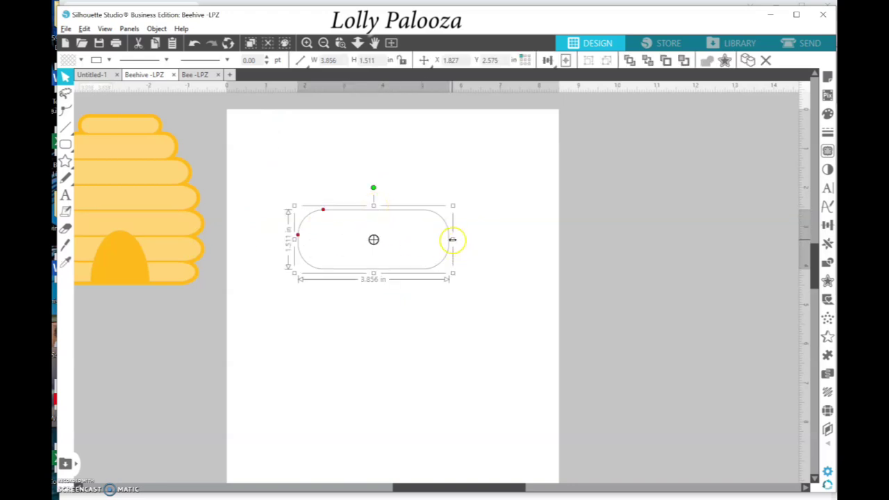
pyautogui.moveTo(452, 239); pyautogui.dragTo(479, 241)
pyautogui.moveTo(385, 204); pyautogui.dragTo(386, 230)
pyautogui.moveTo(479, 250)
pyautogui.mouseDown()
pyautogui.moveTo(449, 252)
pyautogui.moveTo(464, 251)
pyautogui.mouseUp()
# Match the bar to the beehive's bottom tier at 3.856 × 0.647 in, then move the beehive back off.
pyautogui.moveTo(192, 264); pyautogui.dragTo(413, 275)
pyautogui.moveTo(384, 250); pyautogui.dragTo(357, 248)
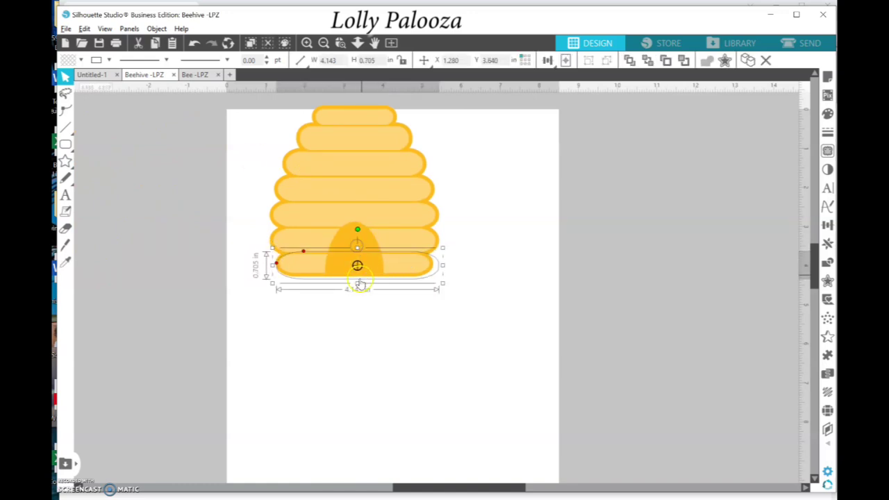
pyautogui.moveTo(359, 281); pyautogui.dragTo(357, 278)
pyautogui.moveTo(442, 265); pyautogui.dragTo(439, 266)
pyautogui.click(473, 240)
pyautogui.moveTo(413, 229); pyautogui.dragTo(226, 250)
pyautogui.click(233, 285)
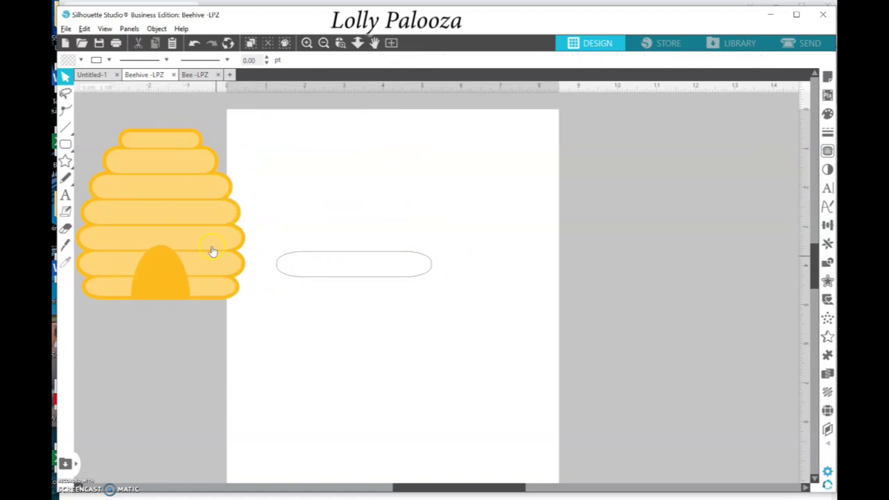
# Park the beehive off the page at left and the pill outline off the page at right.
pyautogui.moveTo(258, 280)
pyautogui.mouseDown()
pyautogui.moveTo(409, 277)
pyautogui.moveTo(403, 291)
pyautogui.moveTo(379, 306)
pyautogui.moveTo(365, 154)
pyautogui.moveTo(379, 166)
pyautogui.moveTo(399, 252)
pyautogui.moveTo(389, 286)
pyautogui.moveTo(372, 254)
pyautogui.moveTo(379, 178)
pyautogui.moveTo(373, 275)
pyautogui.moveTo(373, 179)
pyautogui.moveTo(535, 166)
pyautogui.mouseUp()
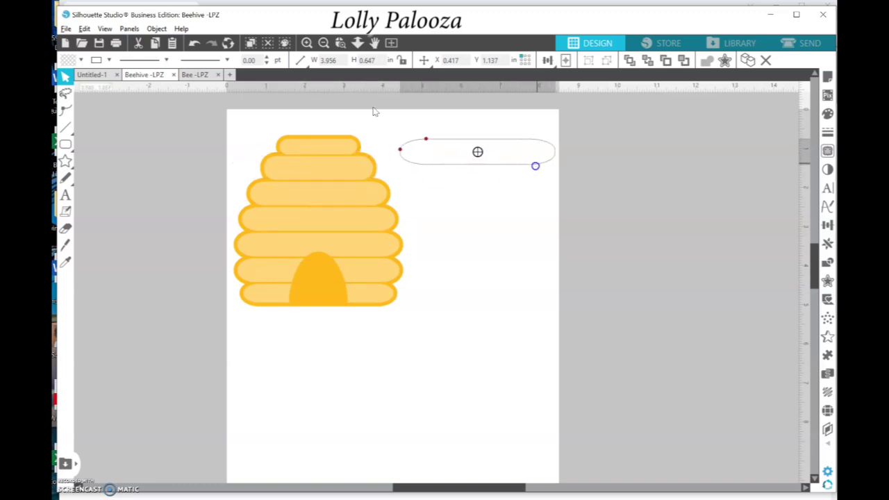
pyautogui.click(391, 304)
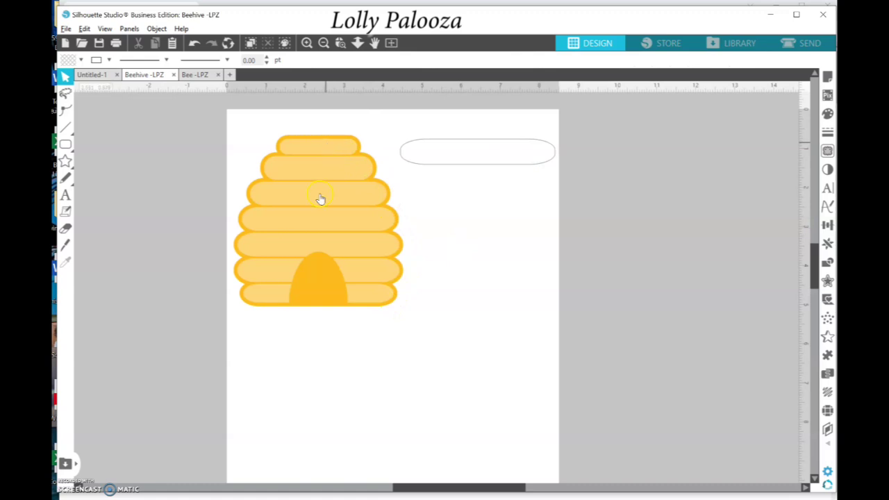
pyautogui.moveTo(344, 224); pyautogui.dragTo(193, 237)
pyautogui.moveTo(467, 166); pyautogui.dragTo(426, 276)
pyautogui.moveTo(485, 265); pyautogui.dragTo(702, 203)
pyautogui.click(574, 216)
# Scroll the canvas and select the stack of red pill outlines.
pyautogui.moveTo(222, 244); pyautogui.dragTo(219, 226)
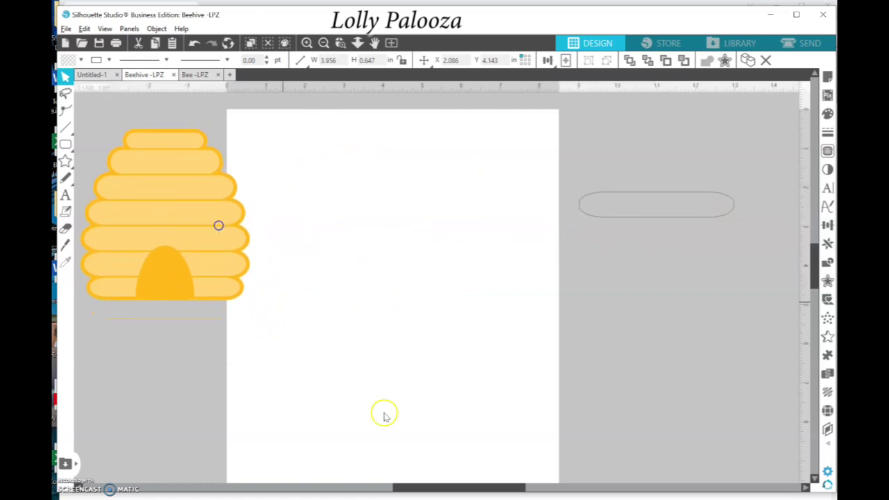
pyautogui.moveTo(422, 484); pyautogui.dragTo(318, 484)
pyautogui.click(238, 210)
# Bring the six red pill outlines onto the page and nudge the top pill into place.
pyautogui.moveTo(301, 316); pyautogui.dragTo(740, 301)
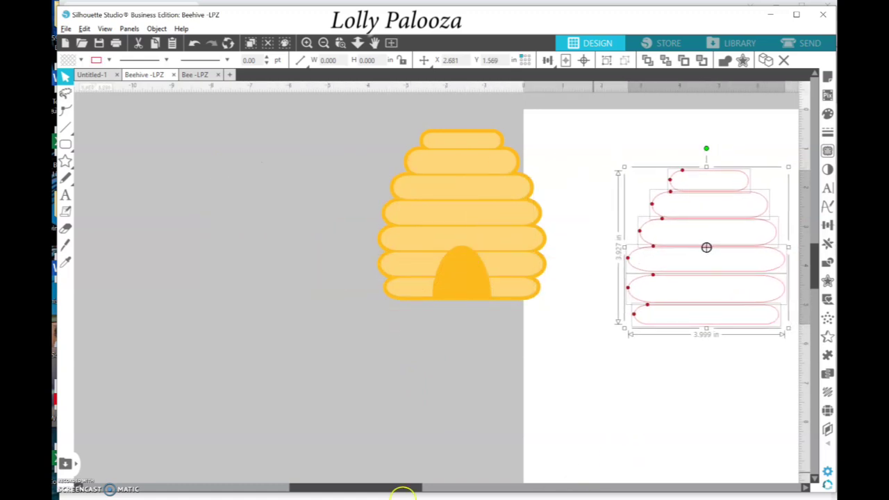
pyautogui.moveTo(399, 490); pyautogui.dragTo(497, 469)
pyautogui.click(420, 143)
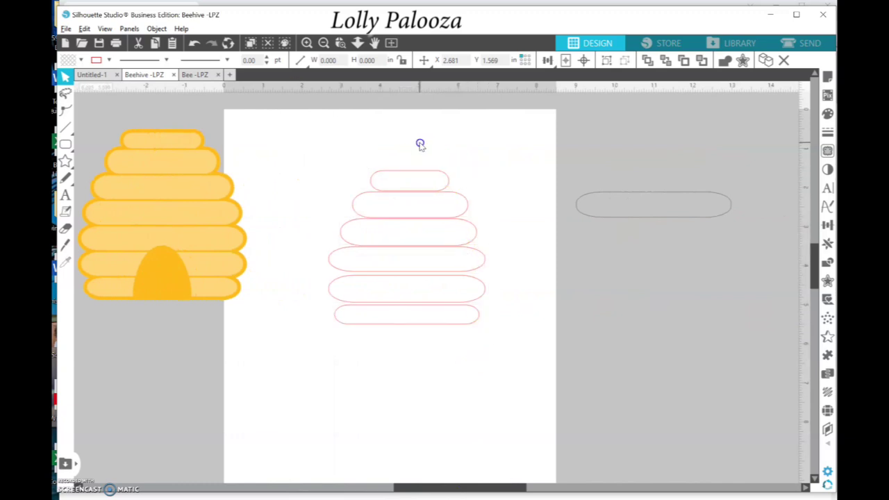
pyautogui.moveTo(407, 180); pyautogui.dragTo(409, 178)
pyautogui.click(193, 150)
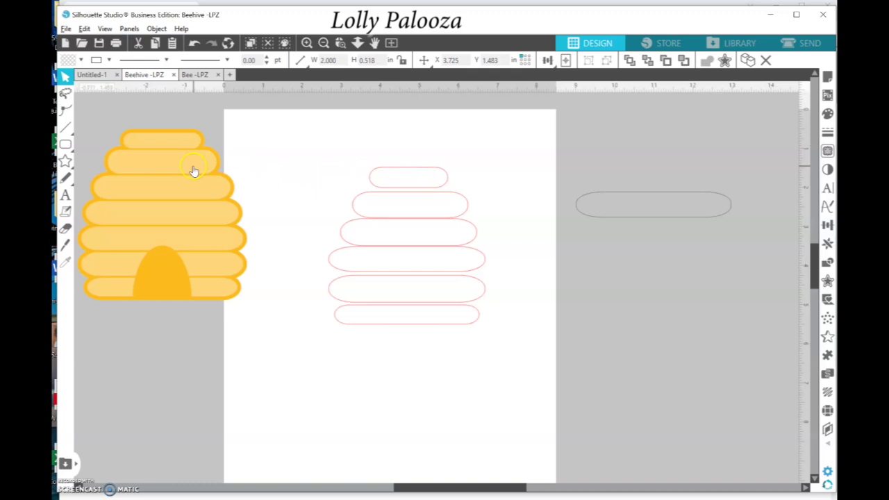
# Center the six pill outlines horizontally on one another via Transform alignment.
pyautogui.moveTo(319, 150); pyautogui.dragTo(510, 365)
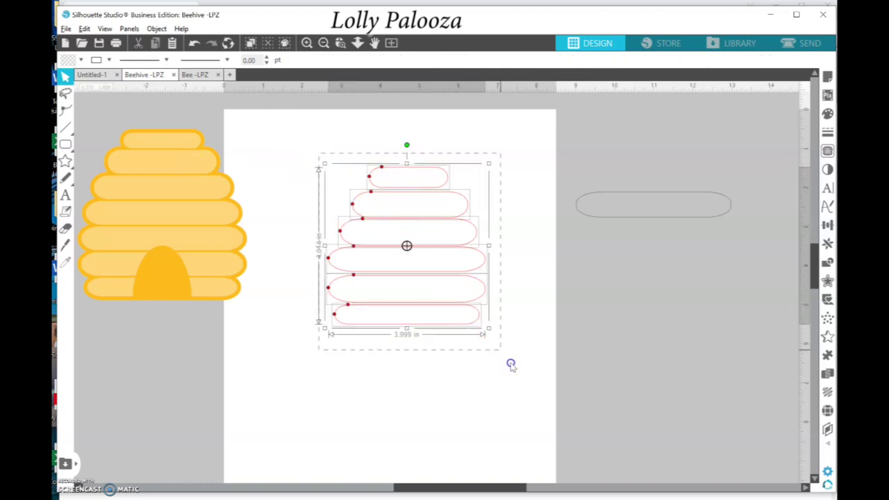
pyautogui.click(828, 226)
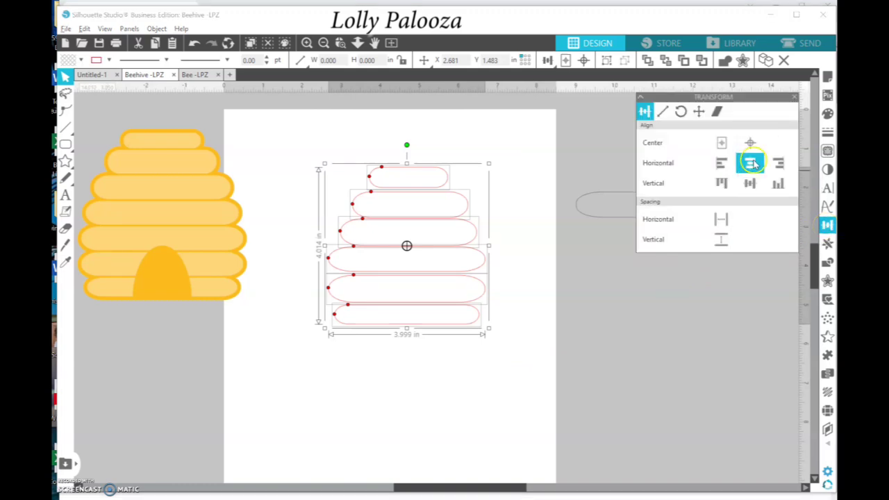
pyautogui.click(752, 163)
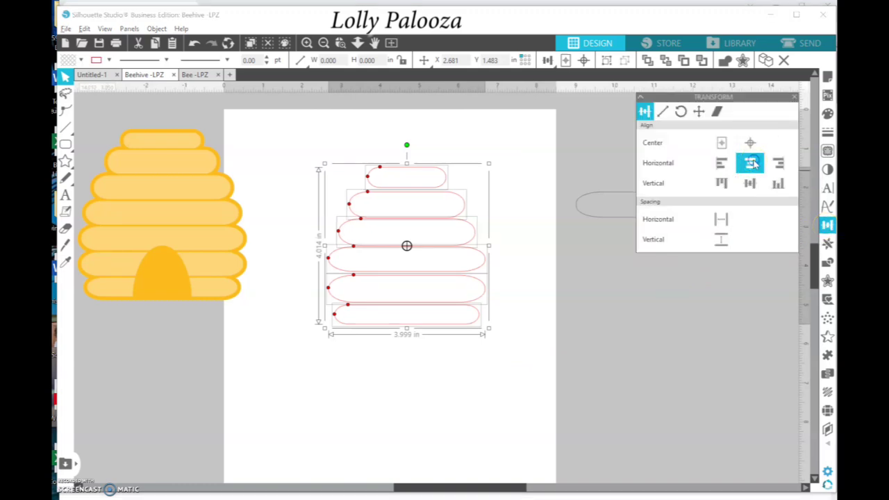
pyautogui.click(514, 133)
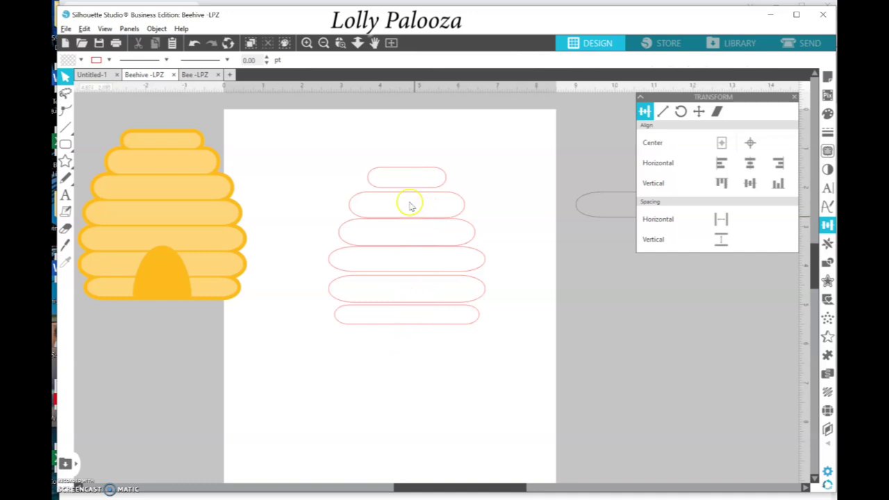
pyautogui.moveTo(335, 141); pyautogui.dragTo(493, 370)
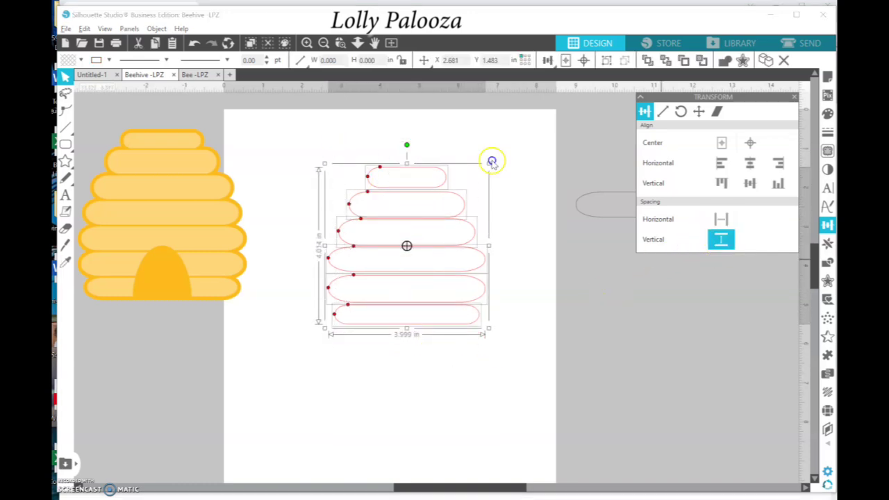
# Space the six pink bars evenly top to bottom and group them.
pyautogui.click(719, 241)
pyautogui.click(423, 153)
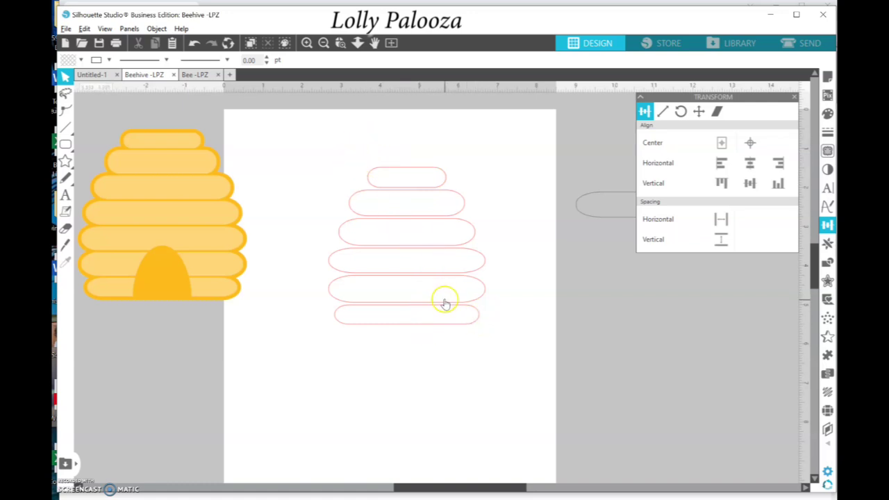
pyautogui.moveTo(346, 147); pyautogui.dragTo(401, 241)
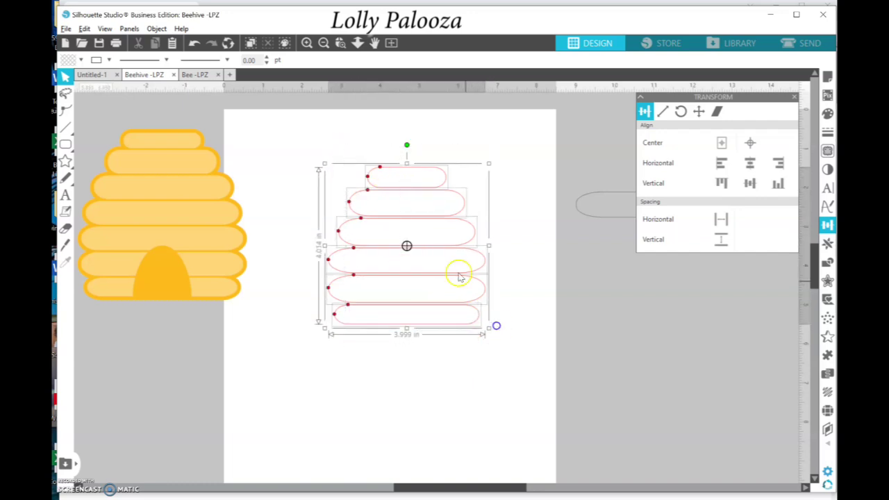
pyautogui.rightClick(441, 214)
pyautogui.click(479, 384)
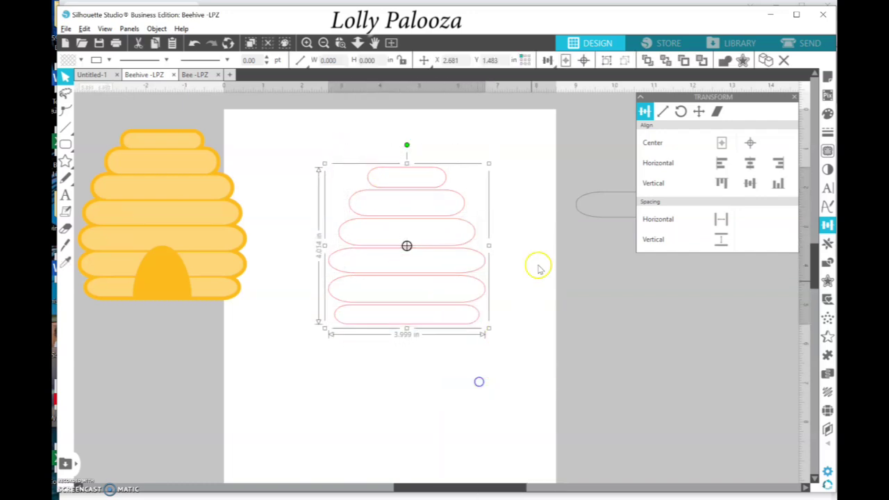
# Move the grey oval aside and reposition the bar group to X 2.178, Y 1.181 in.
pyautogui.moveTo(581, 215); pyautogui.dragTo(654, 384)
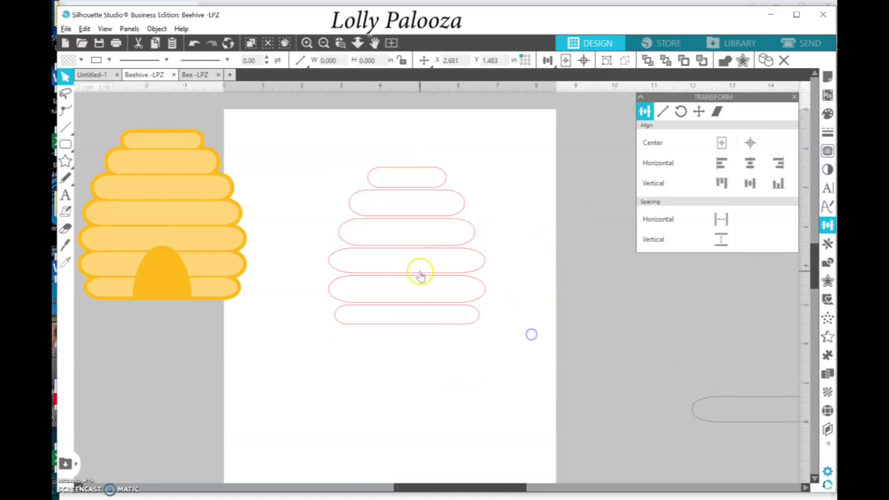
pyautogui.moveTo(419, 272); pyautogui.dragTo(400, 260)
pyautogui.click(504, 194)
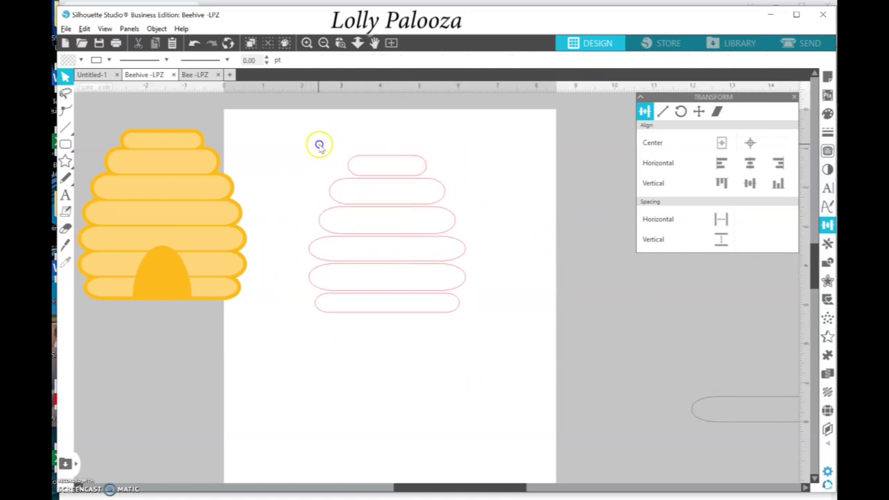
pyautogui.moveTo(318, 144); pyautogui.dragTo(476, 337)
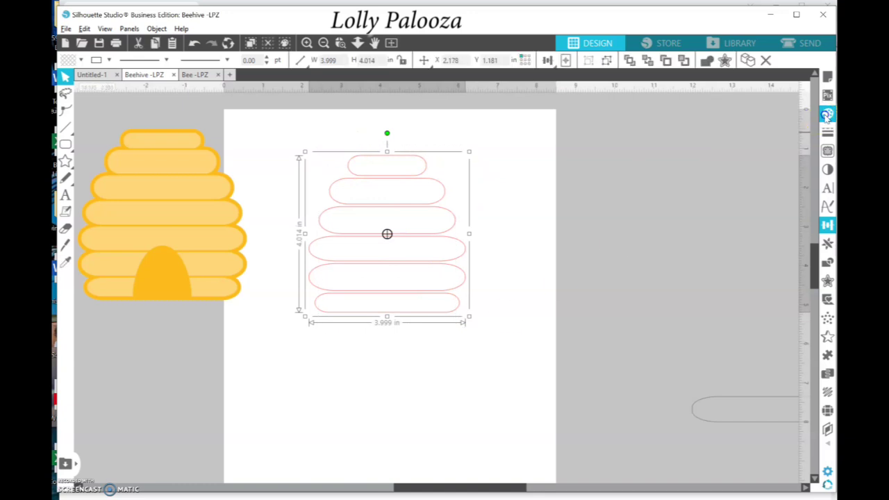
# Fill the grouped beehive bars with the pale yellow swatch.
pyautogui.click(827, 114)
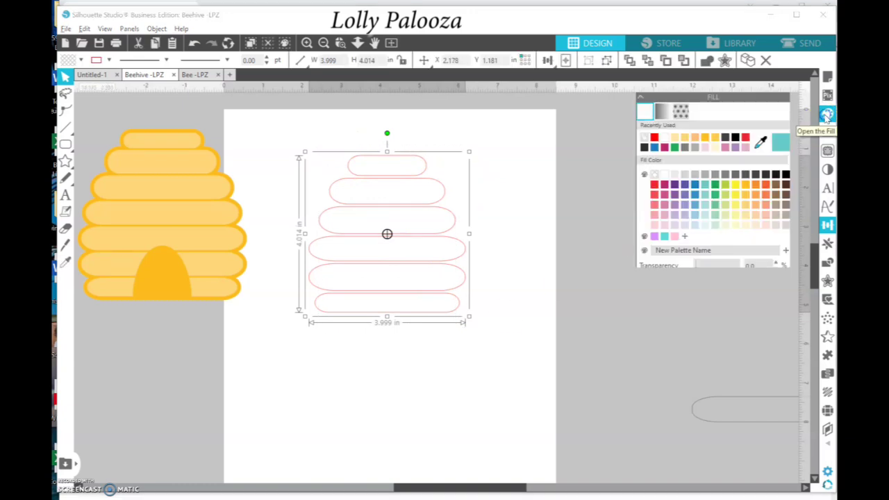
pyautogui.click(747, 216)
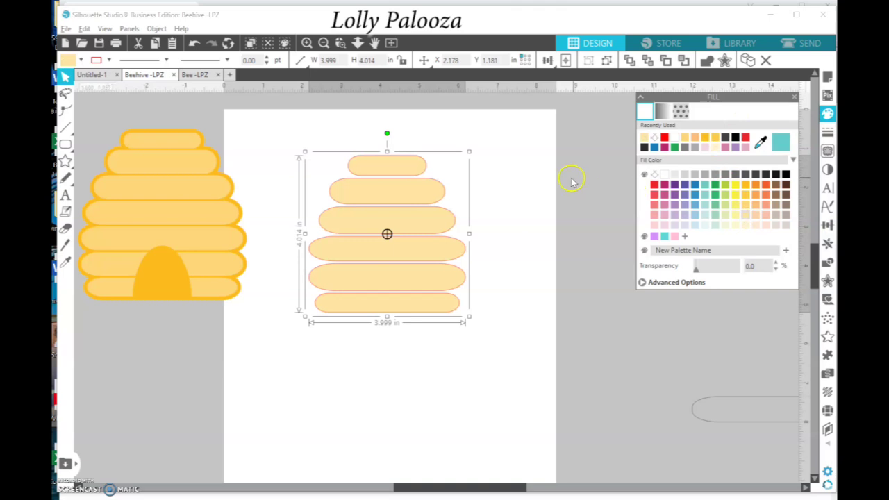
pyautogui.click(568, 180)
# Shift the reference hive further left and lower the yellow bars to Y 1.598 in.
pyautogui.moveTo(209, 209); pyautogui.dragTo(174, 200)
pyautogui.moveTo(427, 293); pyautogui.dragTo(427, 305)
pyautogui.click(450, 202)
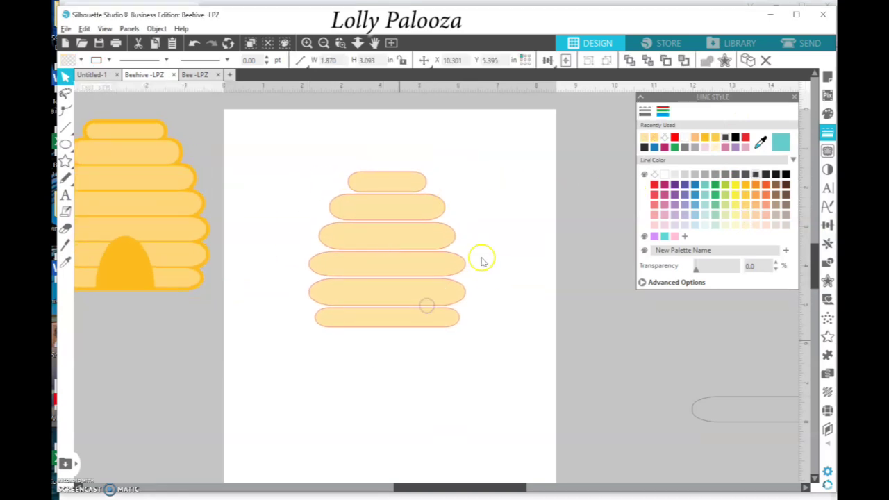
pyautogui.click(179, 149)
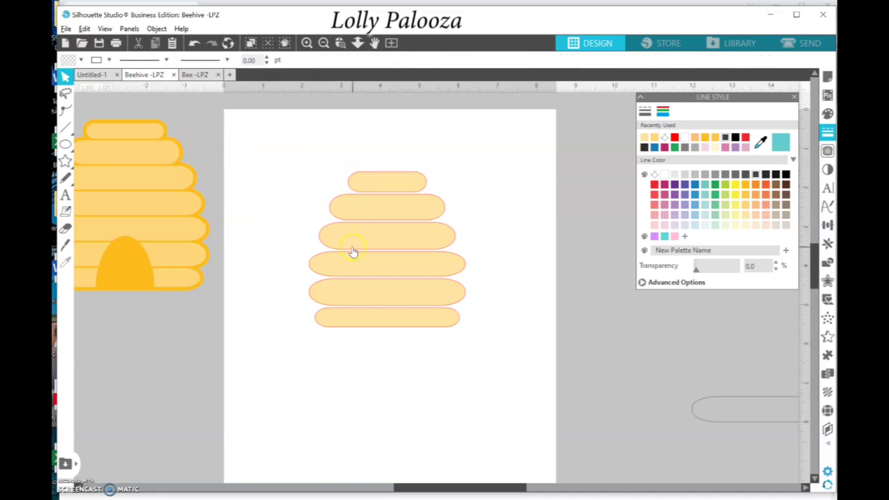
pyautogui.click(400, 176)
pyautogui.click(795, 98)
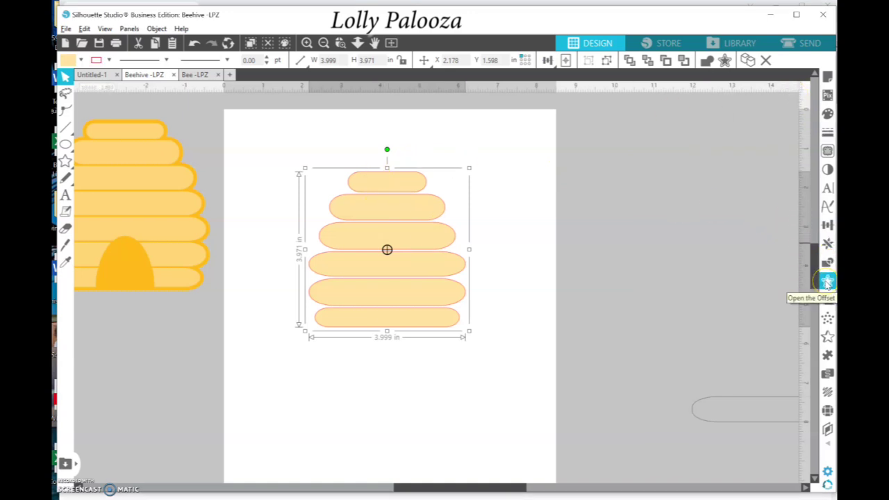
# Apply a 0.085 in offset around the hive and move the yellow bars to its right.
pyautogui.click(827, 282)
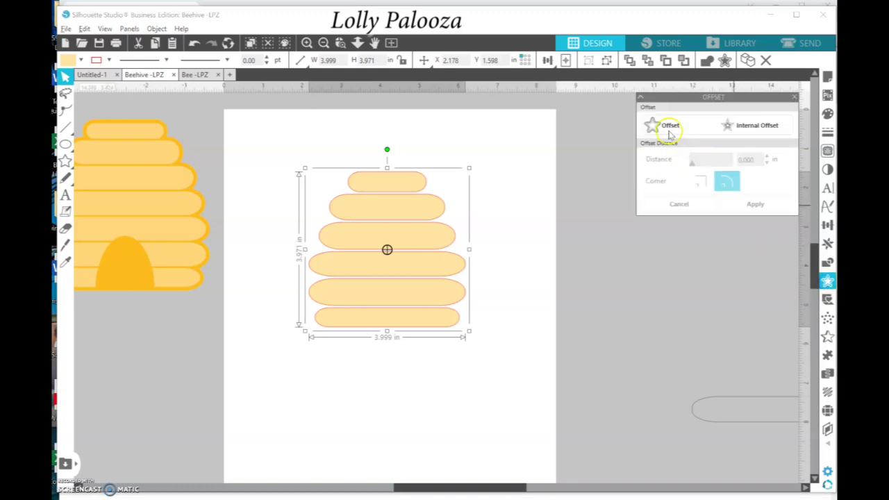
pyautogui.click(669, 129)
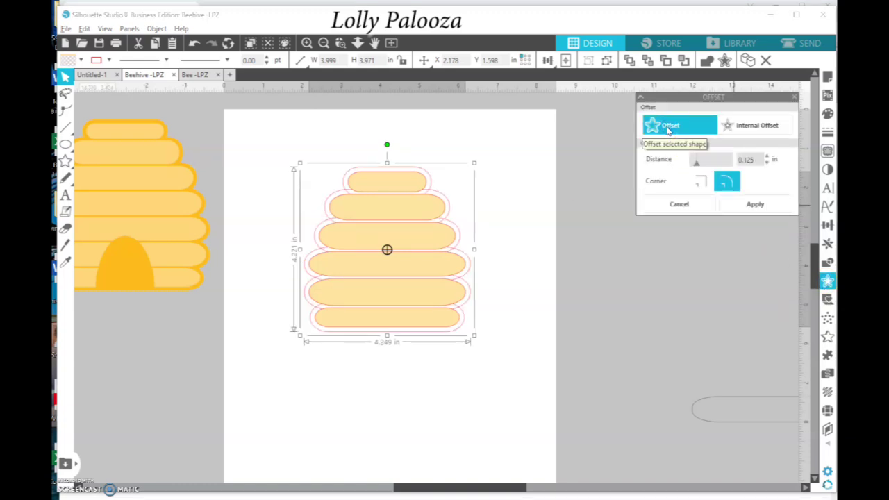
pyautogui.click(767, 163)
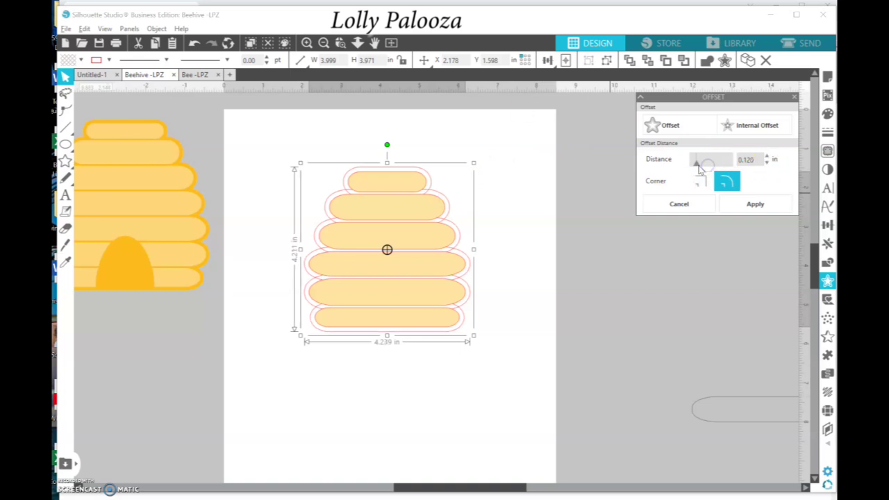
pyautogui.moveTo(701, 165)
pyautogui.mouseDown()
pyautogui.moveTo(712, 167)
pyautogui.moveTo(692, 167)
pyautogui.mouseUp()
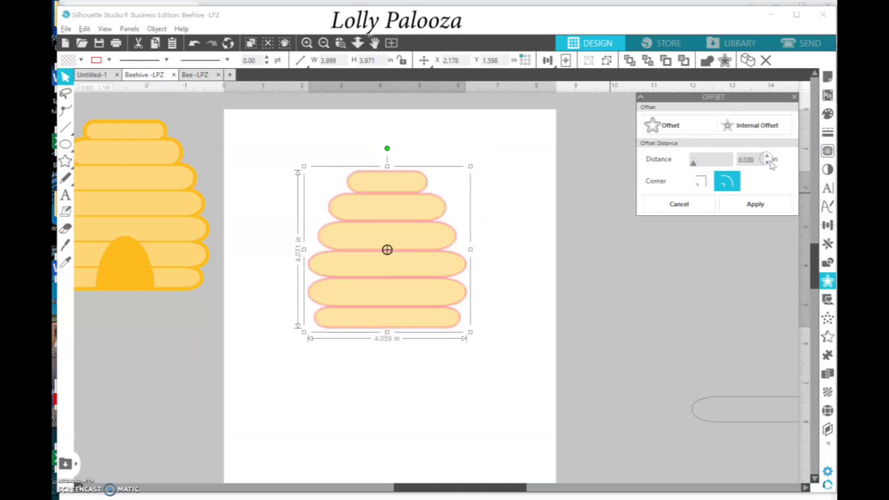
pyautogui.click(768, 156)
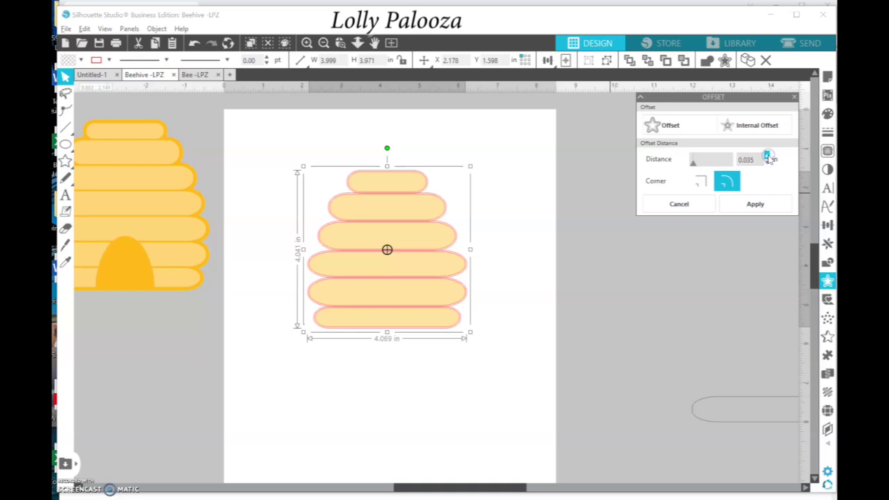
pyautogui.click(769, 157)
pyautogui.click(768, 156)
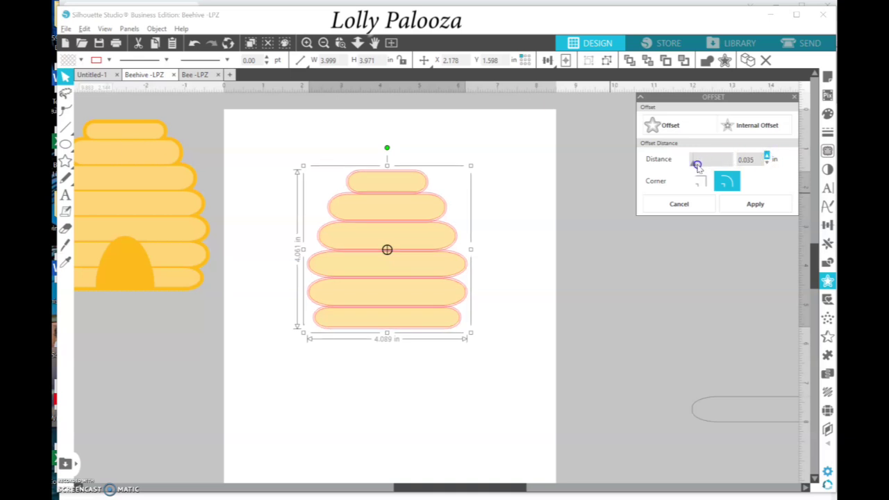
pyautogui.moveTo(697, 164); pyautogui.dragTo(695, 164)
pyautogui.click(768, 156)
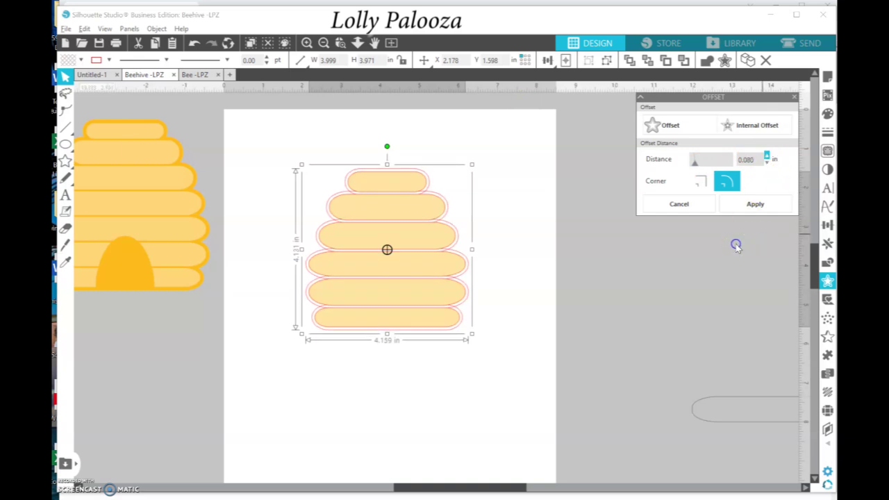
pyautogui.click(752, 205)
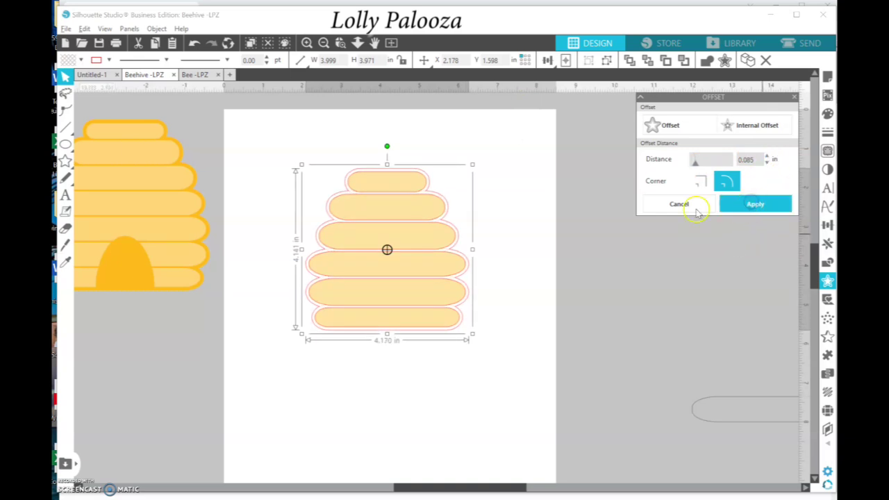
pyautogui.click(567, 212)
pyautogui.moveTo(439, 238); pyautogui.dragTo(645, 299)
# Move the offset outline down-left off the page and center the yellow hive.
pyautogui.click(453, 238)
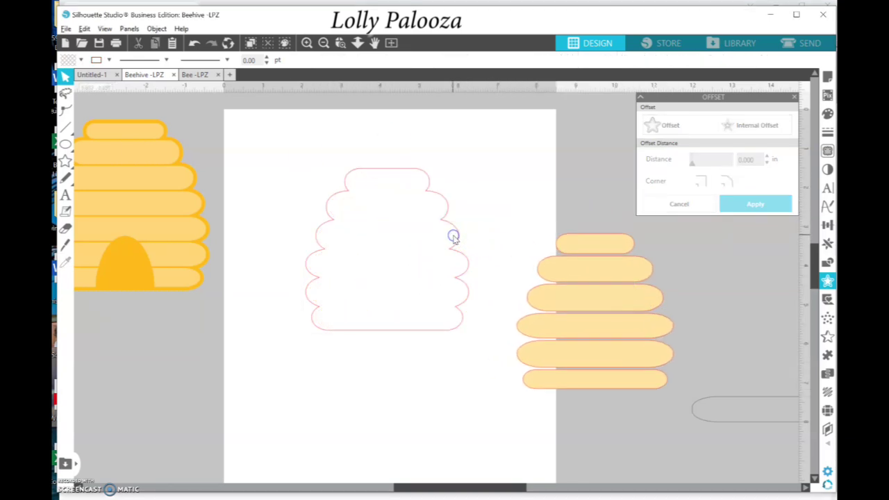
pyautogui.moveTo(444, 258); pyautogui.dragTo(371, 332)
pyautogui.moveTo(537, 308); pyautogui.dragTo(344, 258)
# Draw a tall 1.971 × 3.107 in ellipse and place it over the lowest bars as a doorway.
pyautogui.moveTo(65, 148); pyautogui.dragTo(116, 145)
pyautogui.moveTo(257, 267); pyautogui.dragTo(434, 394)
pyautogui.click(463, 372)
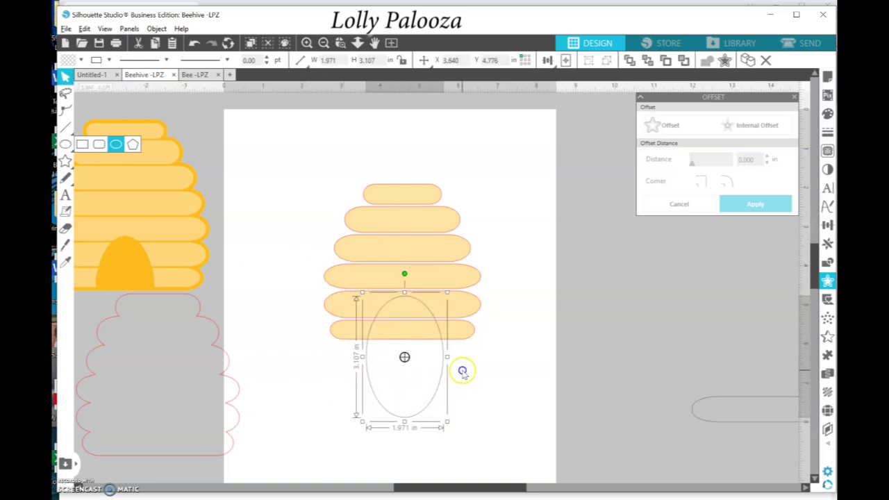
pyautogui.click(380, 359)
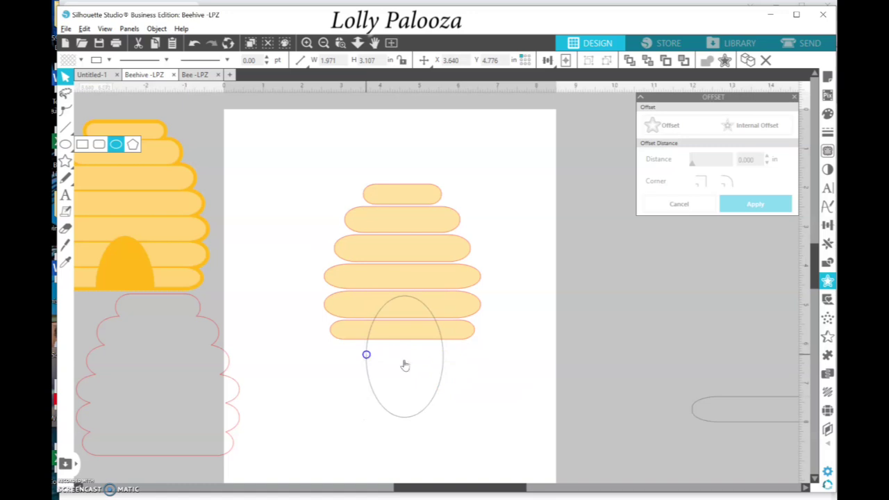
pyautogui.click(444, 360)
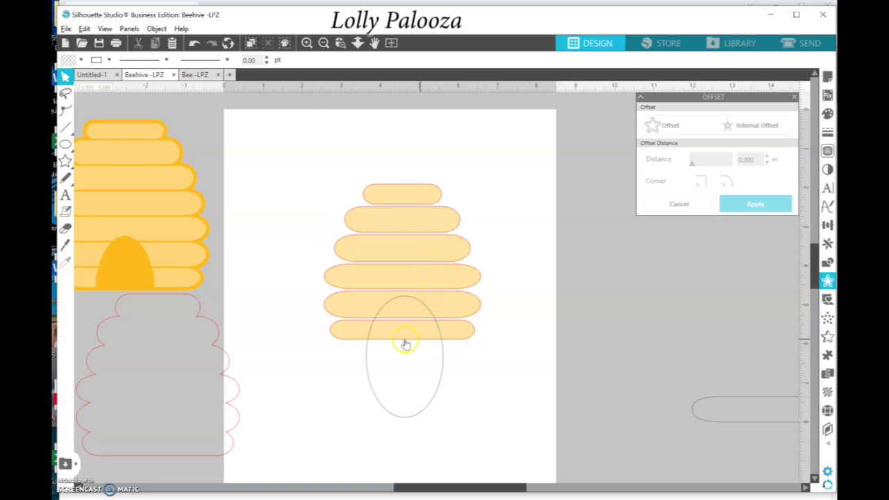
pyautogui.moveTo(369, 355); pyautogui.dragTo(364, 314)
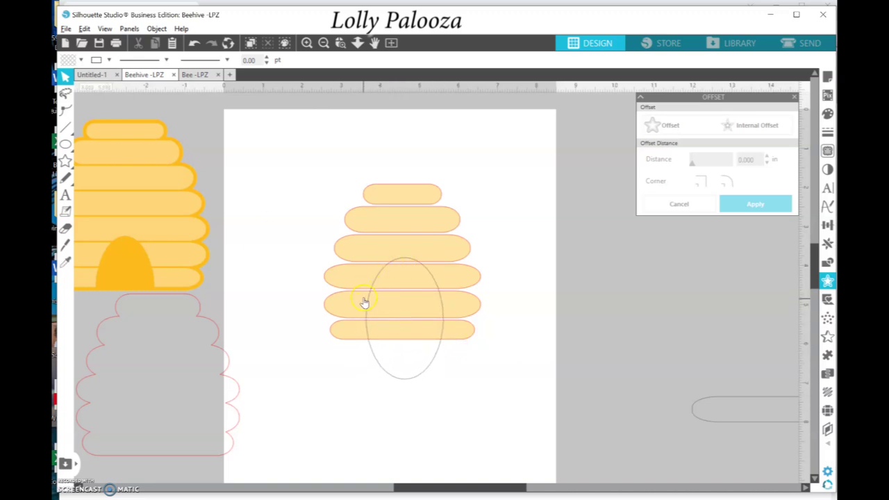
pyautogui.moveTo(401, 379); pyautogui.dragTo(403, 413)
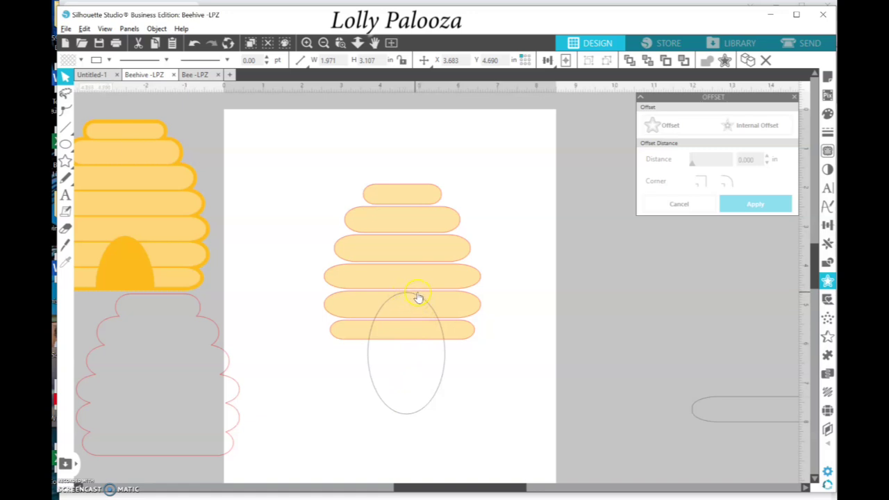
pyautogui.moveTo(418, 298); pyautogui.dragTo(419, 300)
# Center the ellipse horizontally on the hive and Divide the bars along it.
pyautogui.moveTo(341, 159); pyautogui.dragTo(485, 443)
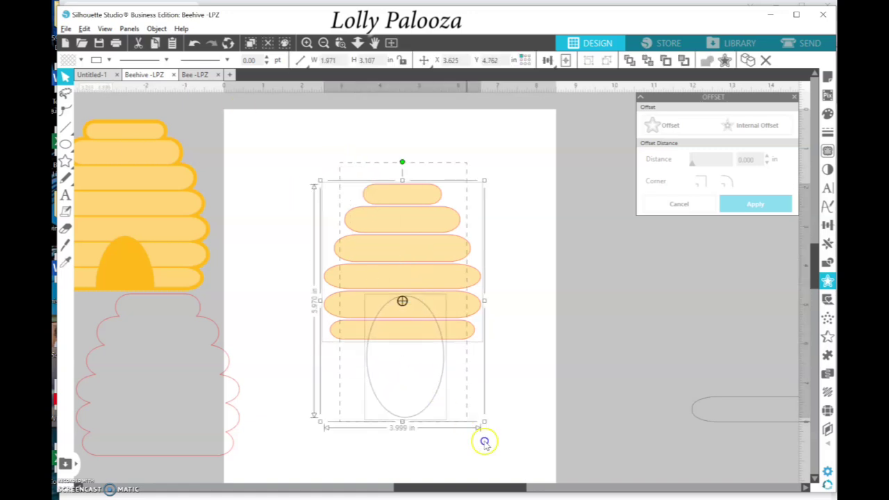
pyautogui.click(828, 225)
pyautogui.click(758, 162)
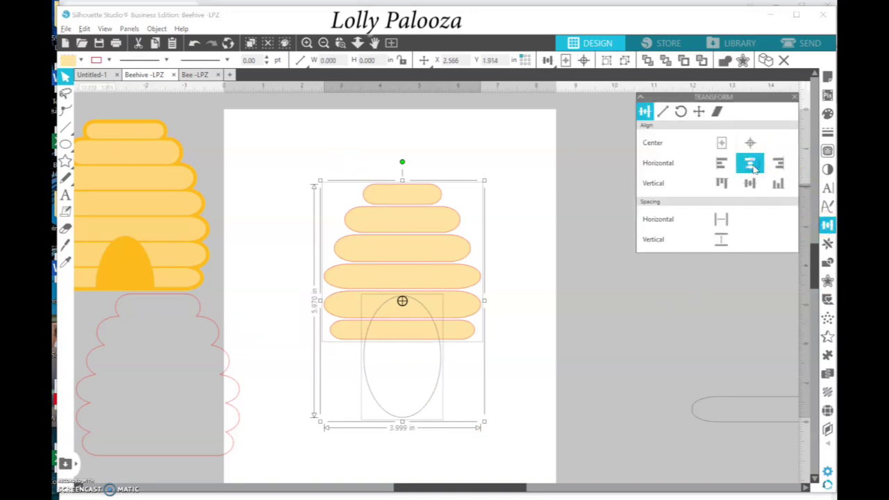
pyautogui.click(827, 280)
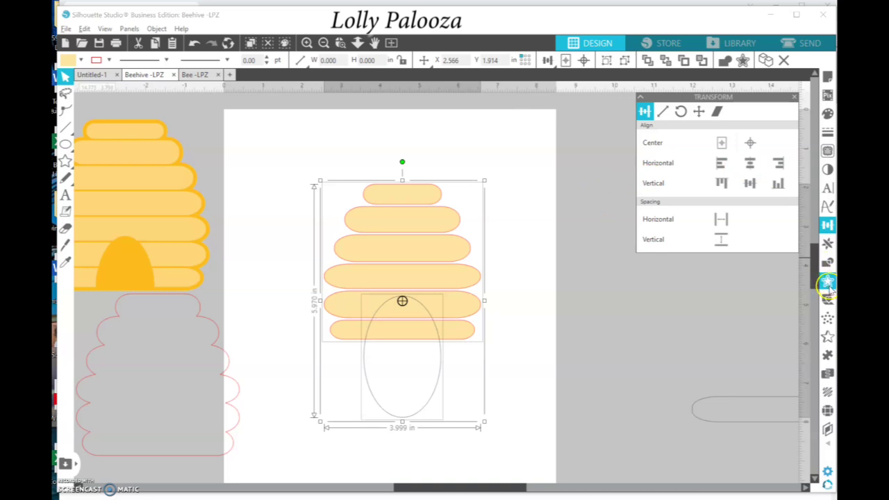
pyautogui.click(828, 263)
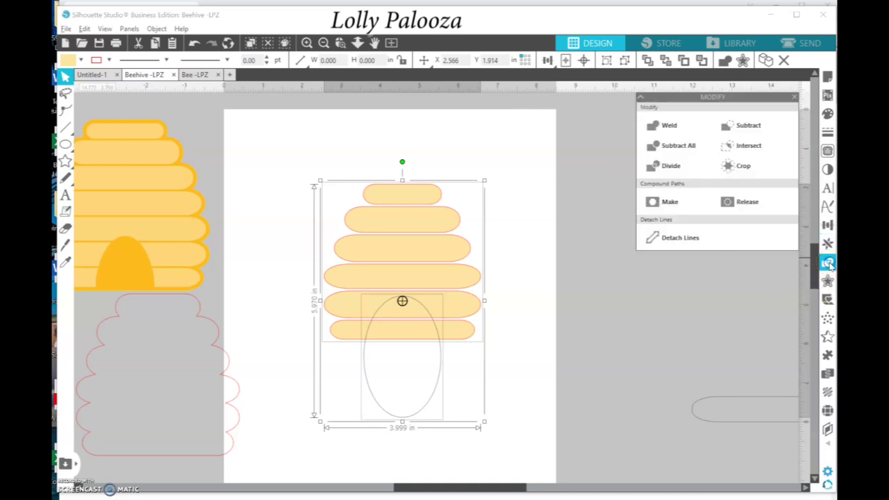
pyautogui.click(671, 166)
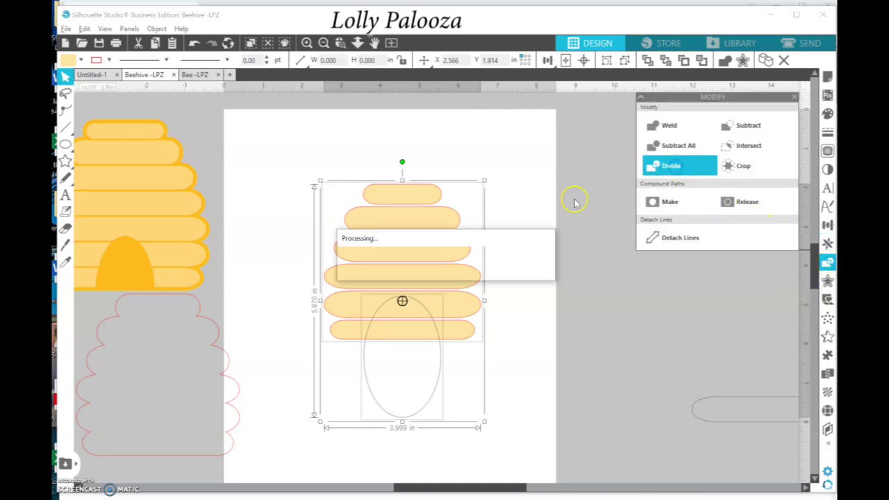
# Drag the leftover ellipse pieces off to the right and select the whole hive.
pyautogui.click(533, 349)
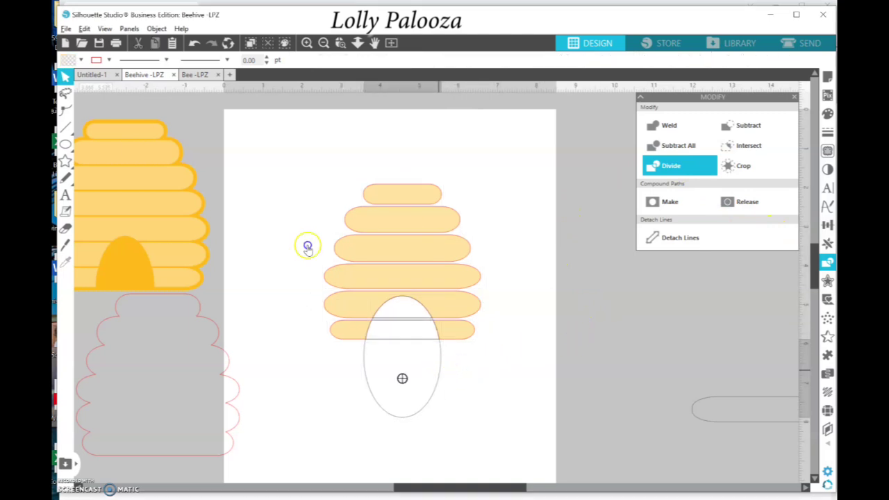
pyautogui.moveTo(440, 369); pyautogui.dragTo(685, 341)
pyautogui.moveTo(431, 338); pyautogui.dragTo(619, 327)
pyautogui.moveTo(417, 324); pyautogui.dragTo(640, 339)
pyautogui.moveTo(417, 321); pyautogui.dragTo(650, 337)
pyautogui.moveTo(322, 165); pyautogui.dragTo(483, 351)
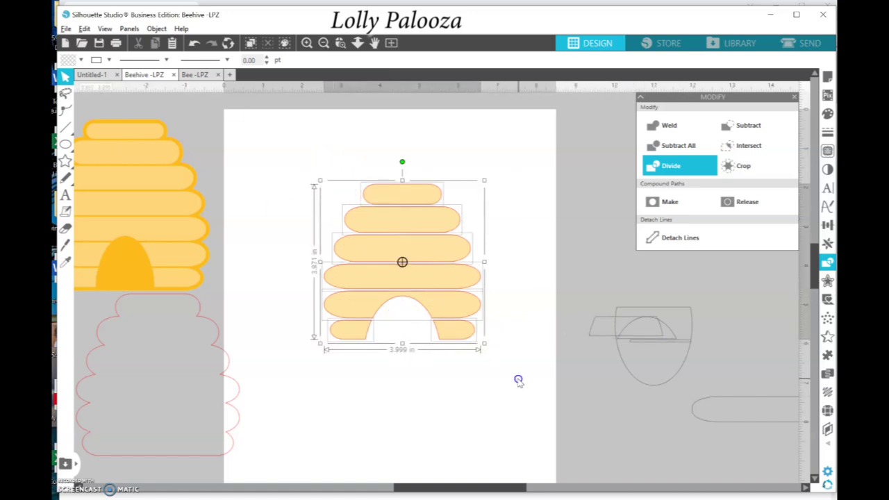
# Group the arched hive pieces, bring the pink outline onto the page, and move the hive upper-right.
pyautogui.rightClick(451, 292)
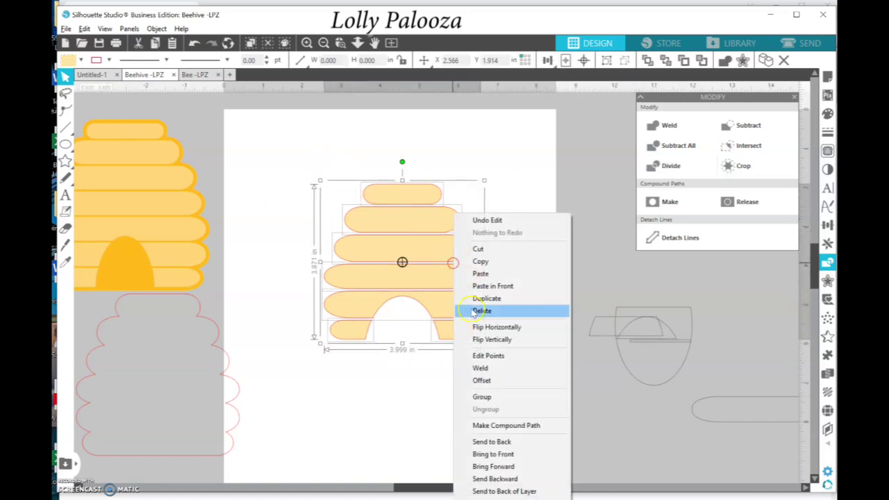
pyautogui.click(458, 398)
pyautogui.moveTo(234, 392); pyautogui.dragTo(395, 379)
pyautogui.moveTo(445, 283); pyautogui.dragTo(485, 229)
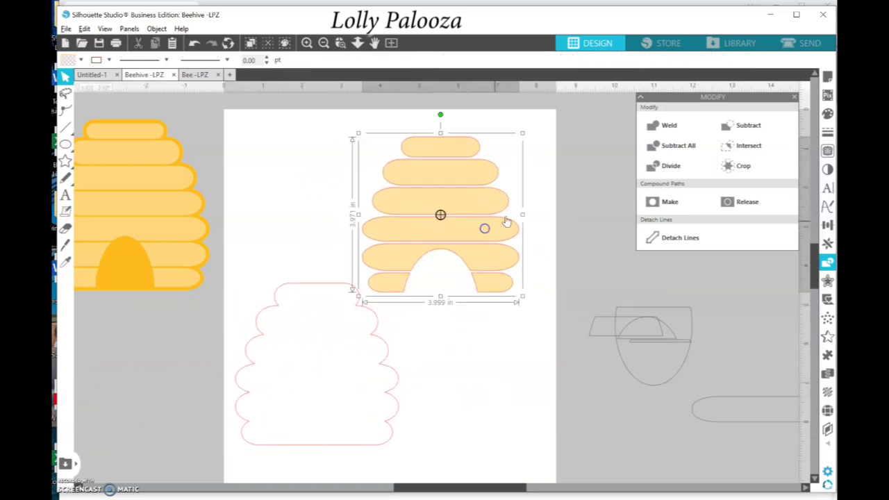
# Delete the leftover oval scraps beside the page and bring up the Fill settings.
pyautogui.click(794, 98)
pyautogui.click(640, 345)
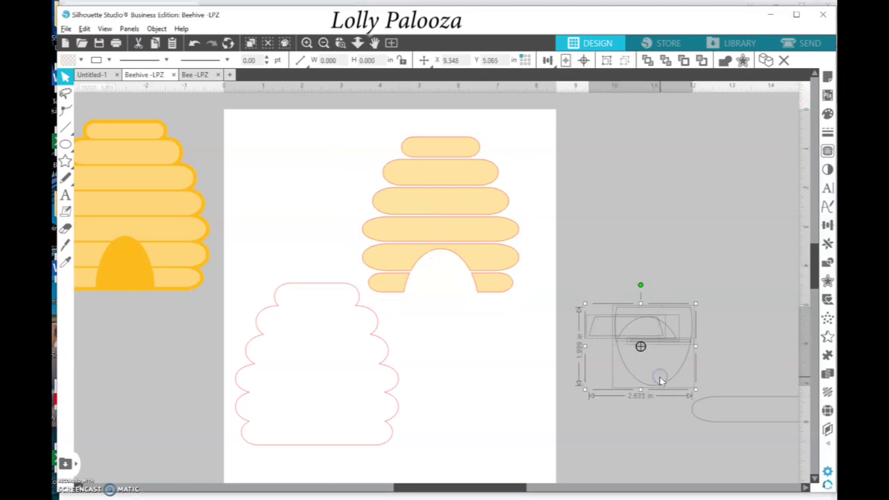
pyautogui.press('Delete')
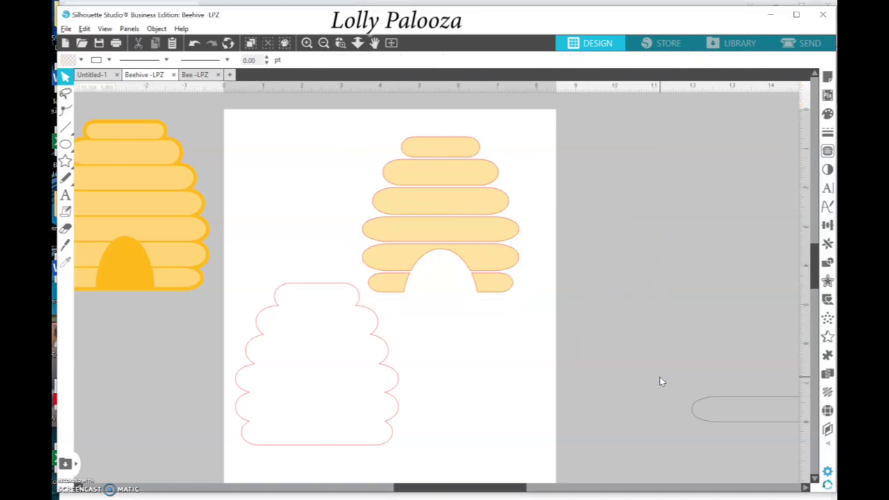
pyautogui.click(828, 113)
pyautogui.moveTo(764, 115); pyautogui.dragTo(761, 287)
# Set the pale arched hive's line colour to none.
pyautogui.click(826, 132)
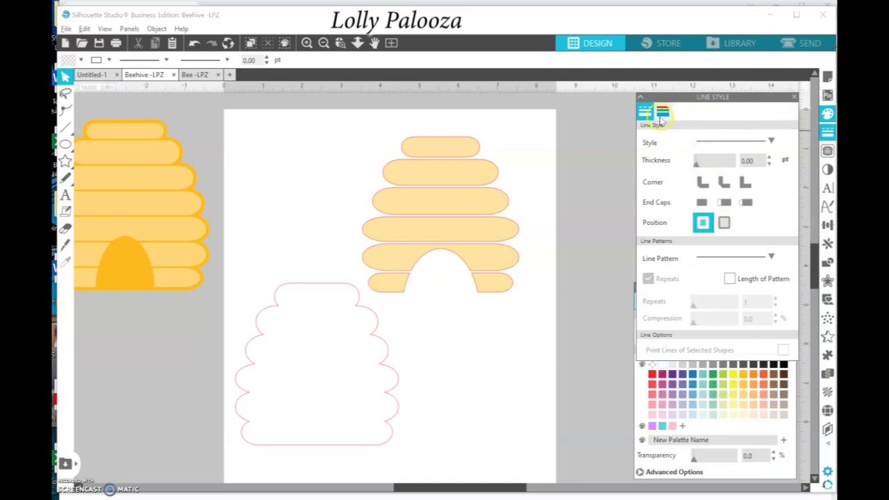
pyautogui.click(497, 176)
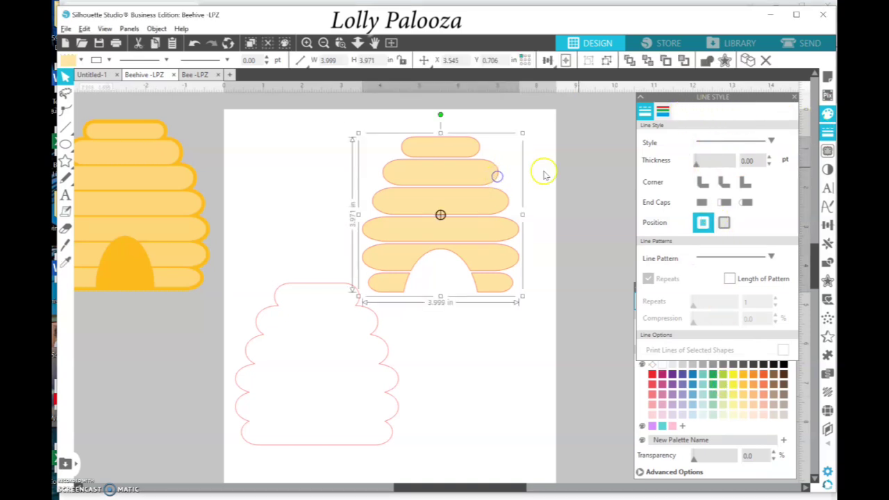
pyautogui.click(664, 112)
pyautogui.click(651, 143)
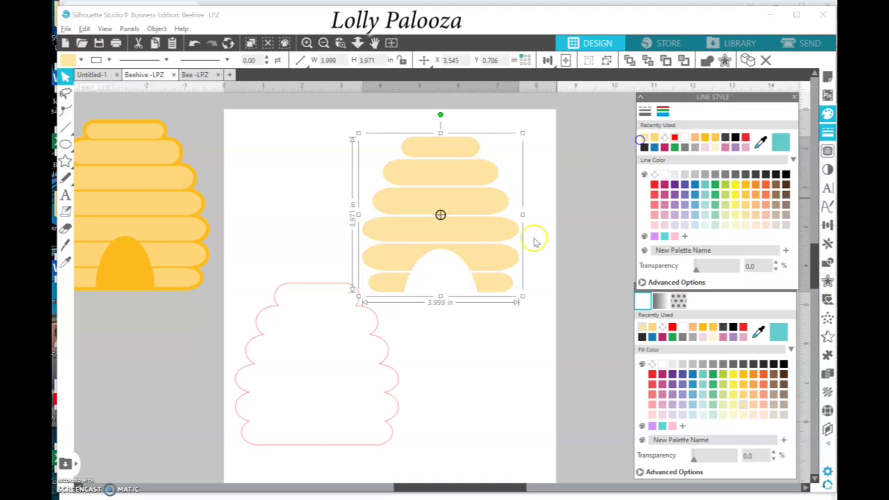
# Fill the pink outline shape light orange with no line and place the hive on it.
pyautogui.click(390, 369)
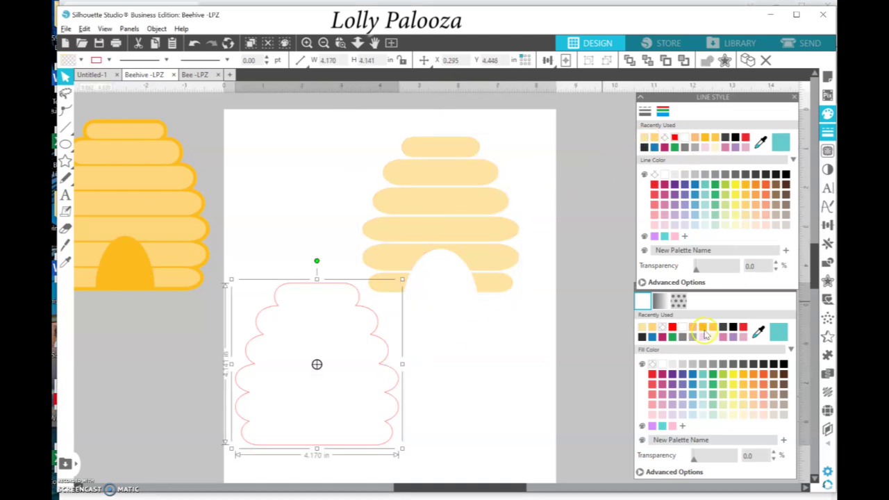
pyautogui.click(742, 394)
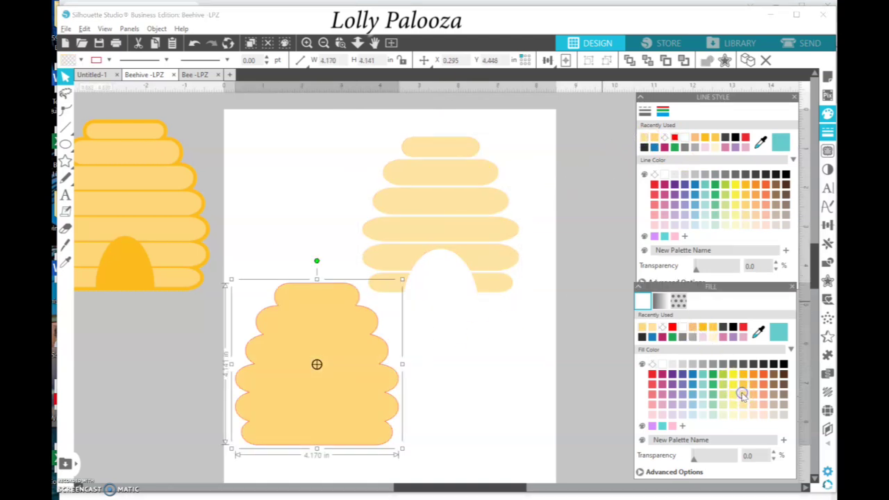
pyautogui.click(643, 139)
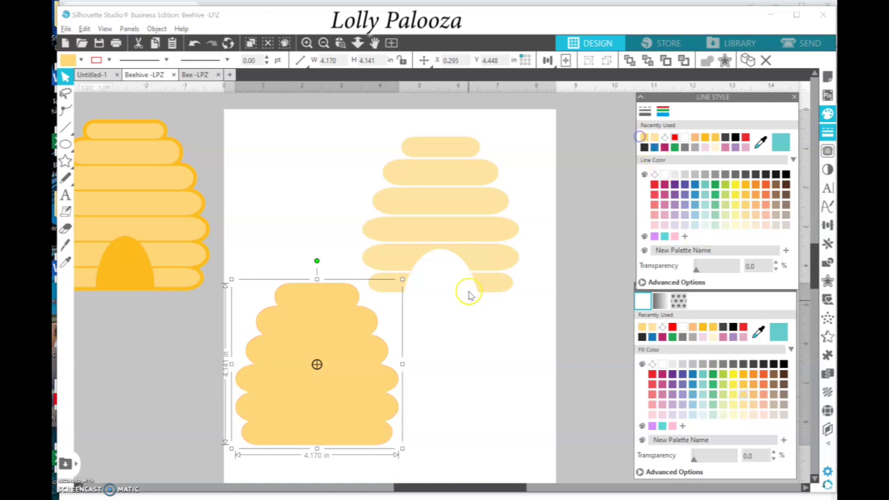
pyautogui.moveTo(465, 251); pyautogui.dragTo(341, 396)
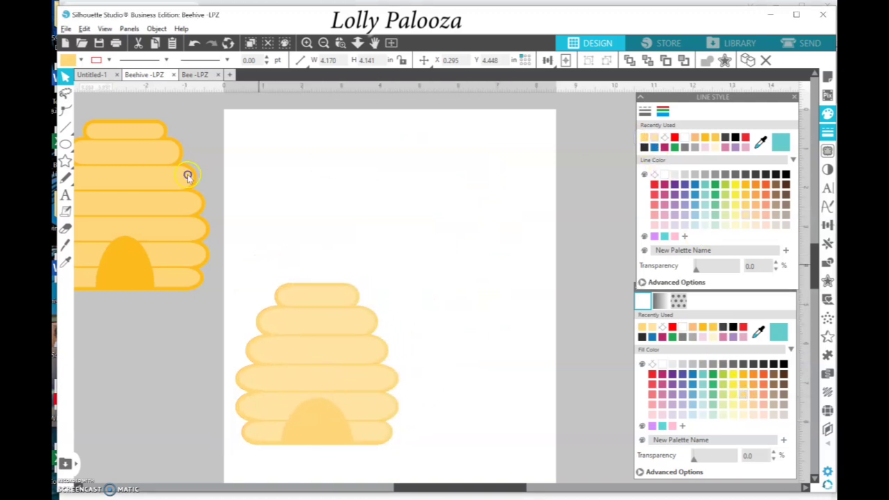
# Move the hive with its backing up and right, and the reference beehive to the page edge.
pyautogui.moveTo(232, 264); pyautogui.dragTo(396, 455)
pyautogui.moveTo(393, 376); pyautogui.dragTo(452, 274)
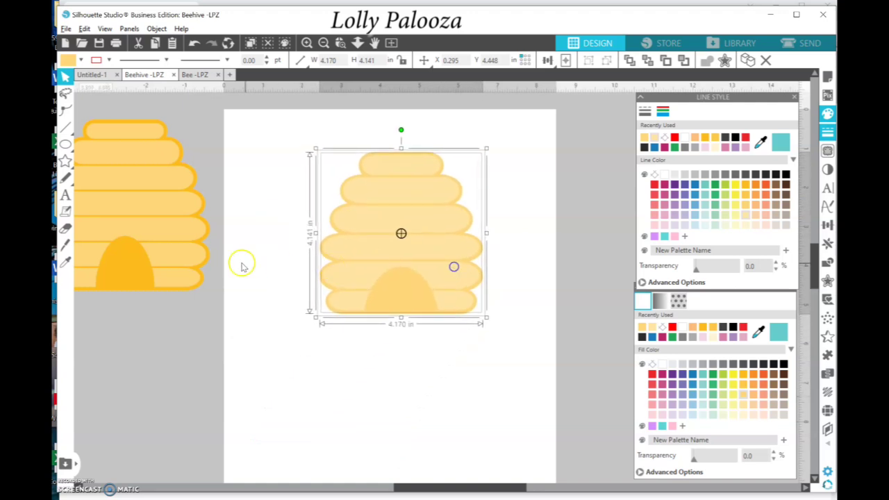
pyautogui.moveTo(195, 258); pyautogui.dragTo(259, 273)
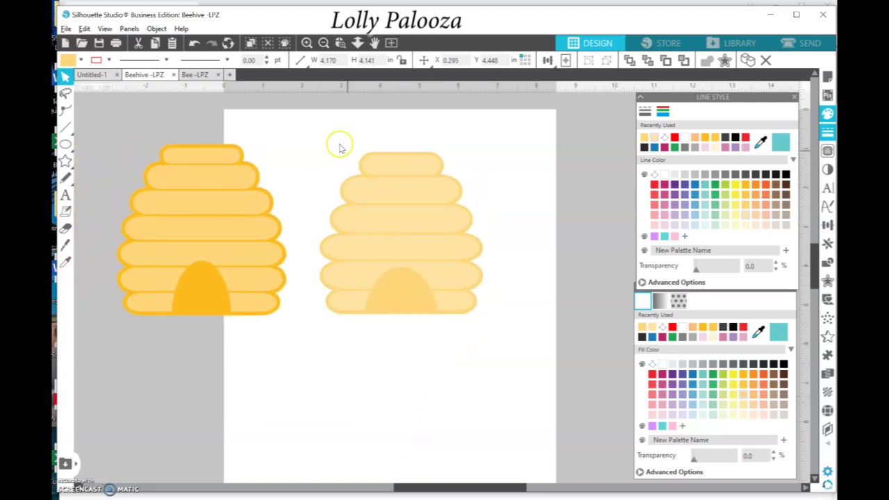
pyautogui.click(396, 159)
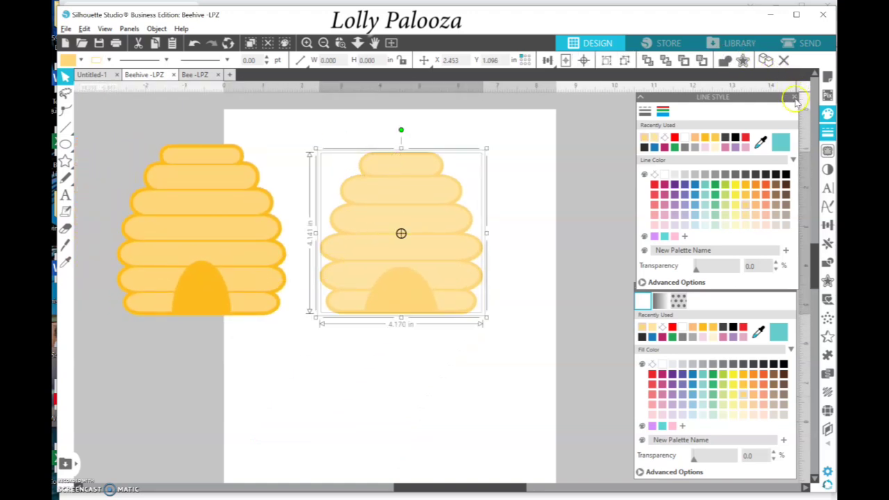
pyautogui.click(793, 96)
# Close the Fill settings and move the new beehive further right.
pyautogui.click(792, 287)
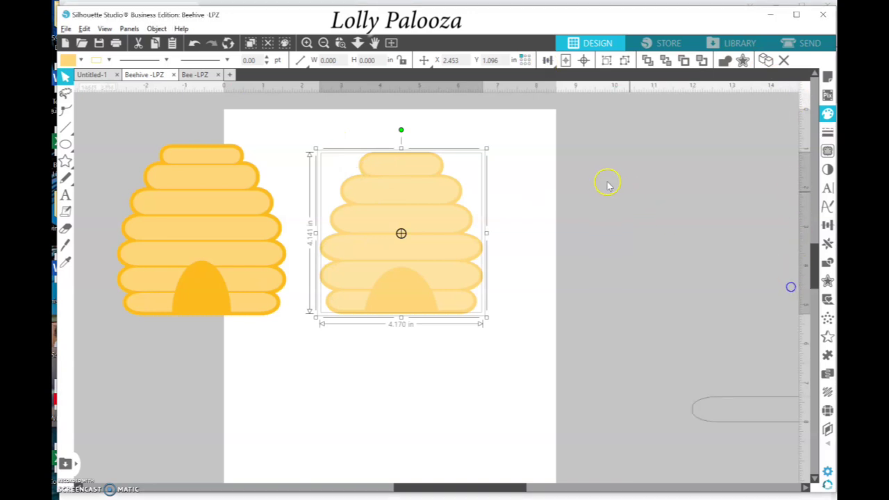
pyautogui.click(591, 173)
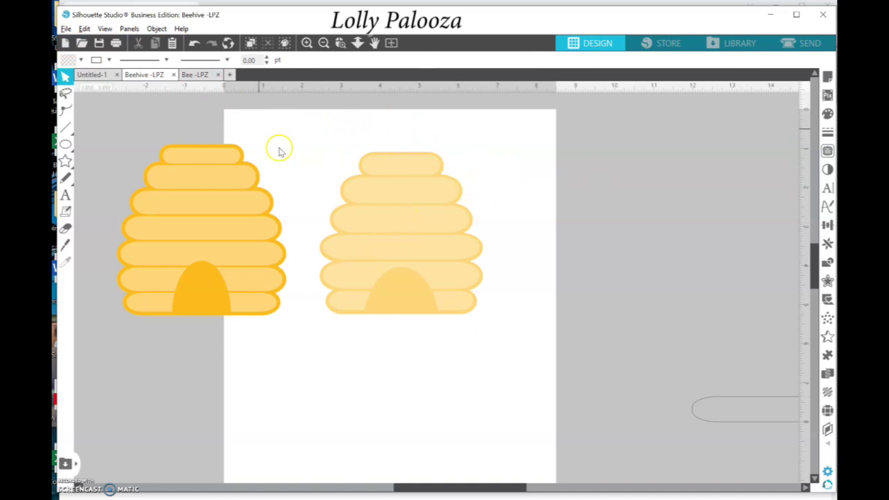
pyautogui.moveTo(325, 148); pyautogui.dragTo(469, 319)
pyautogui.moveTo(449, 259); pyautogui.dragTo(598, 270)
# Move the reference beehive onto the page, left of the new hive.
pyautogui.moveTo(130, 137); pyautogui.dragTo(222, 238)
pyautogui.moveTo(255, 271); pyautogui.dragTo(358, 258)
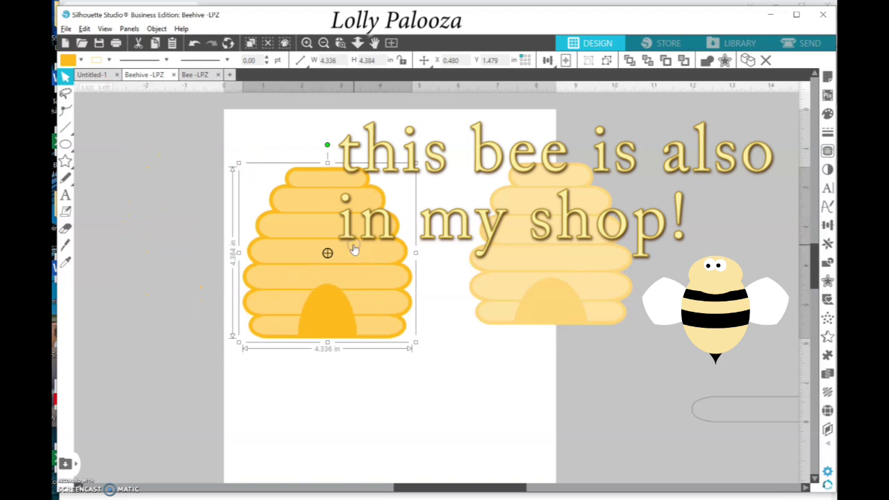
pyautogui.click(426, 134)
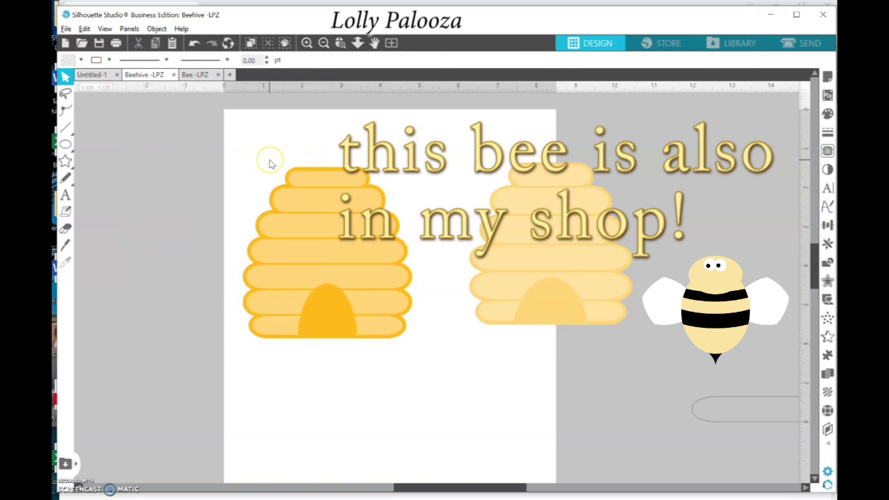
pyautogui.click(344, 169)
pyautogui.click(484, 150)
pyautogui.click(618, 293)
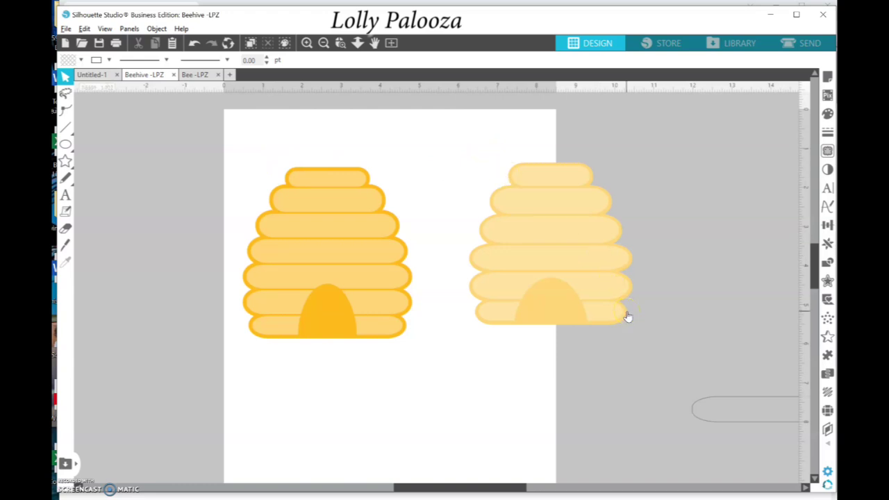